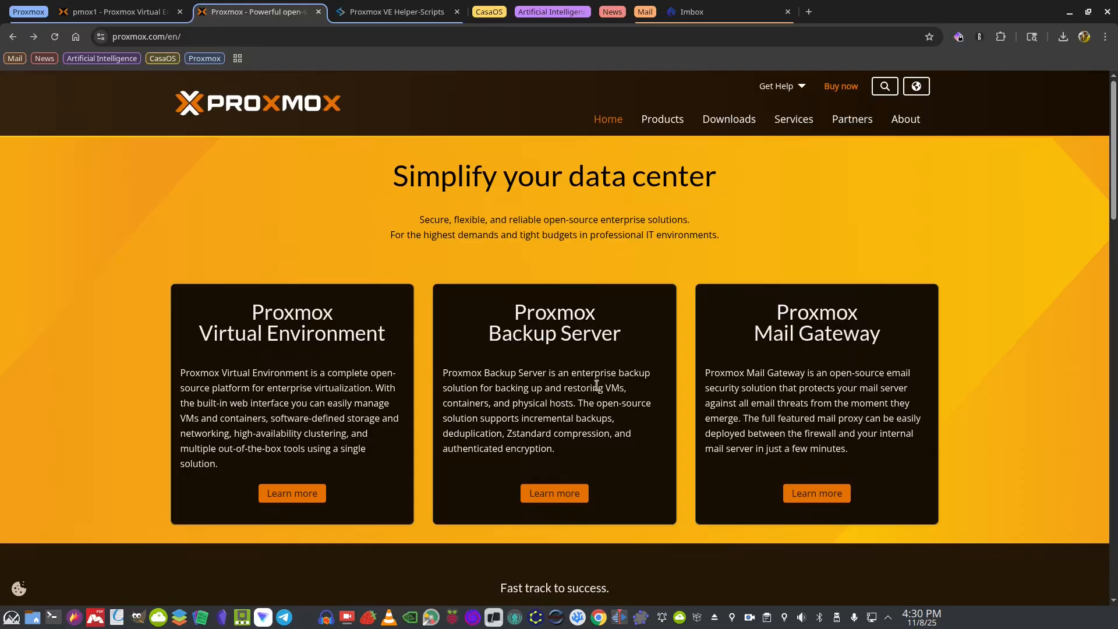
# Go from the Proxmox Virtual Environment overview to the Downloads page listing the VE 9.0 ISO
pyautogui.click(298, 501)
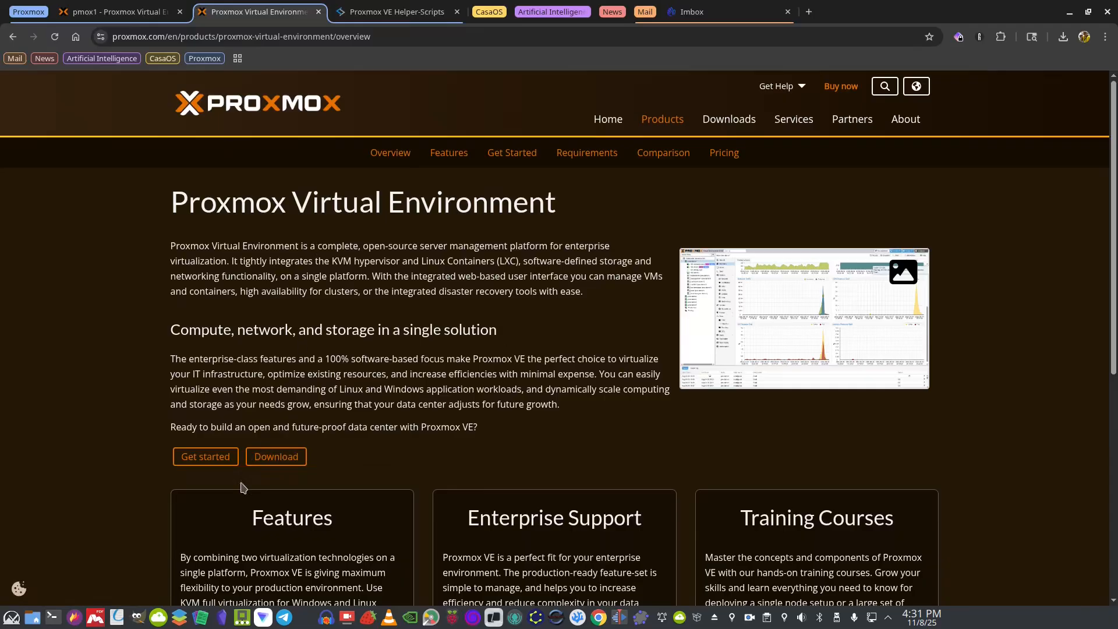
pyautogui.click(271, 463)
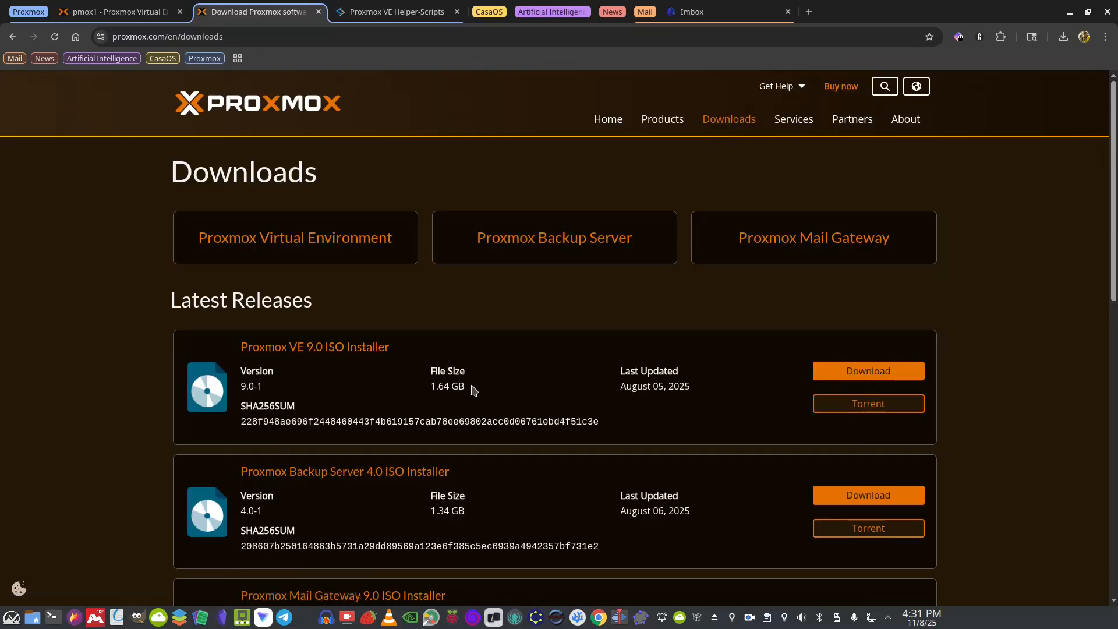
pyautogui.click(856, 374)
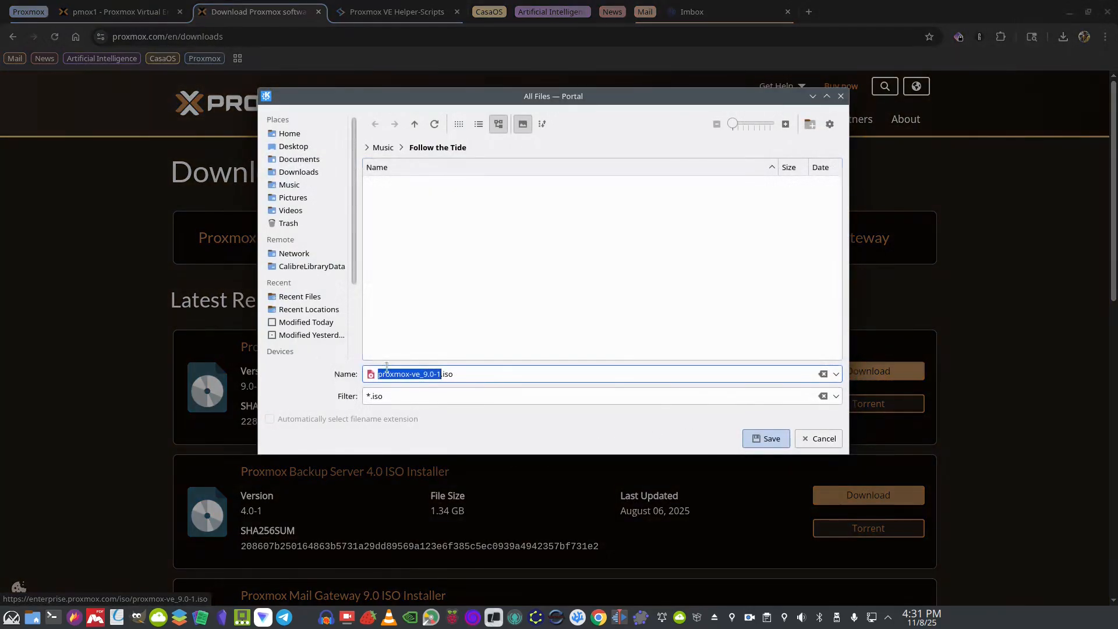
pyautogui.click(302, 172)
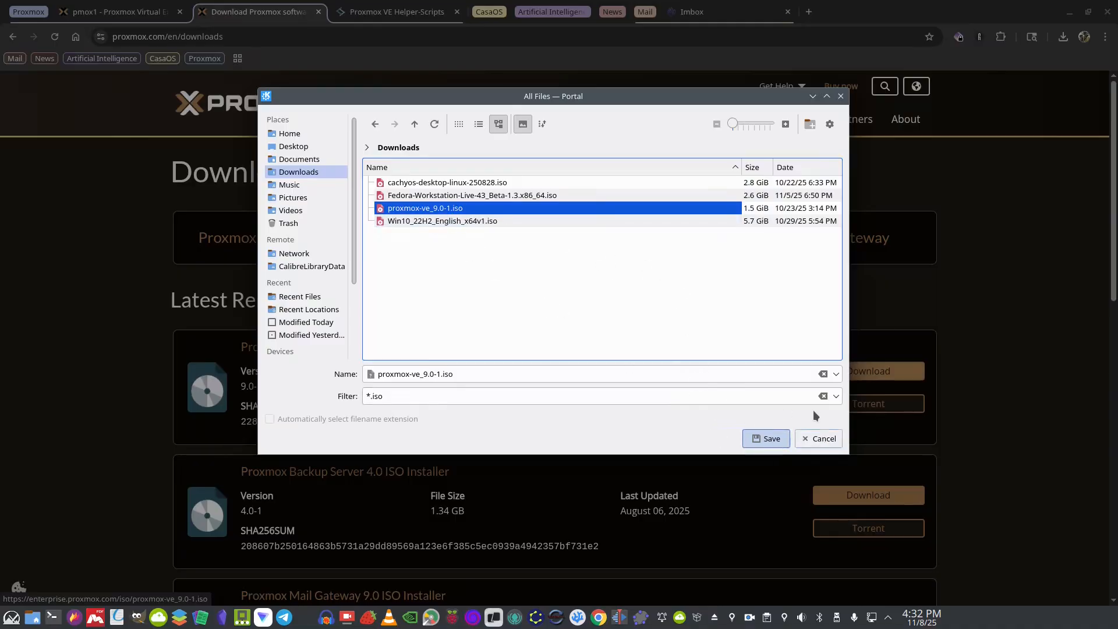
pyautogui.click(813, 439)
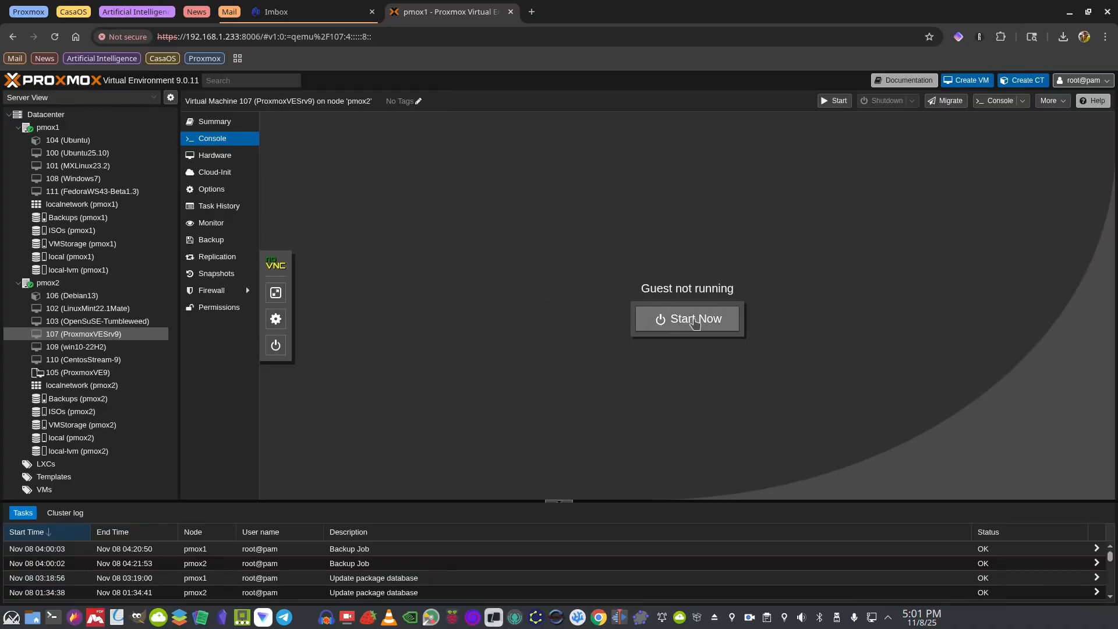
# Start VM 107 (ProxmoxVESrv9) and show its installer welcome menu in full-screen console
pyautogui.click(695, 319)
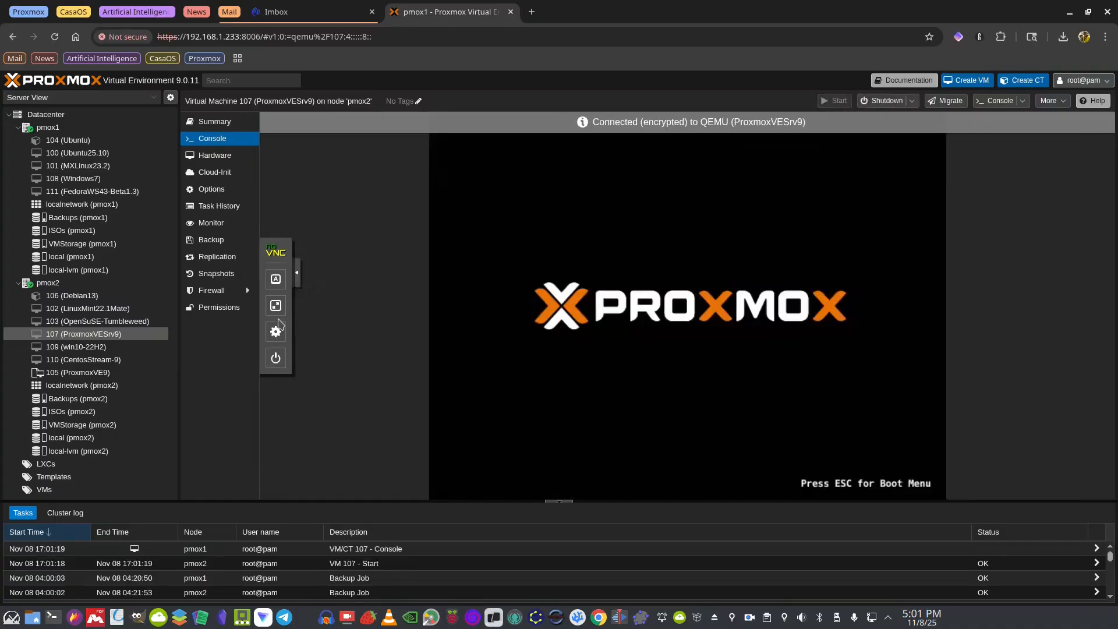
pyautogui.click(276, 308)
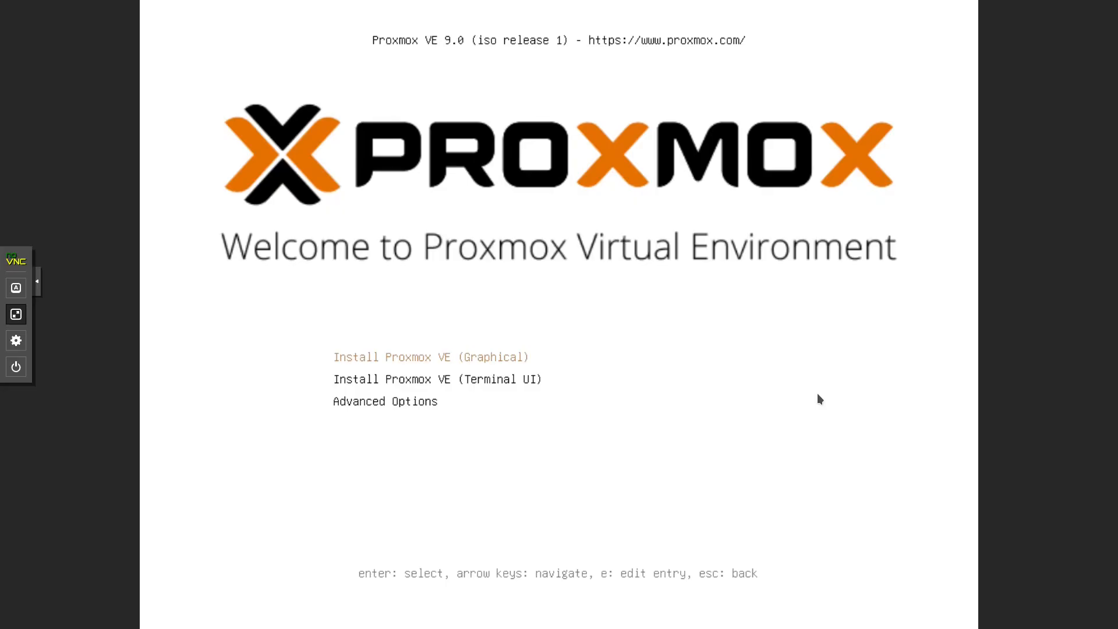
# Exit full screen and launch Install Proxmox VE (Graphical) to reach the EULA
pyautogui.press('Escape')
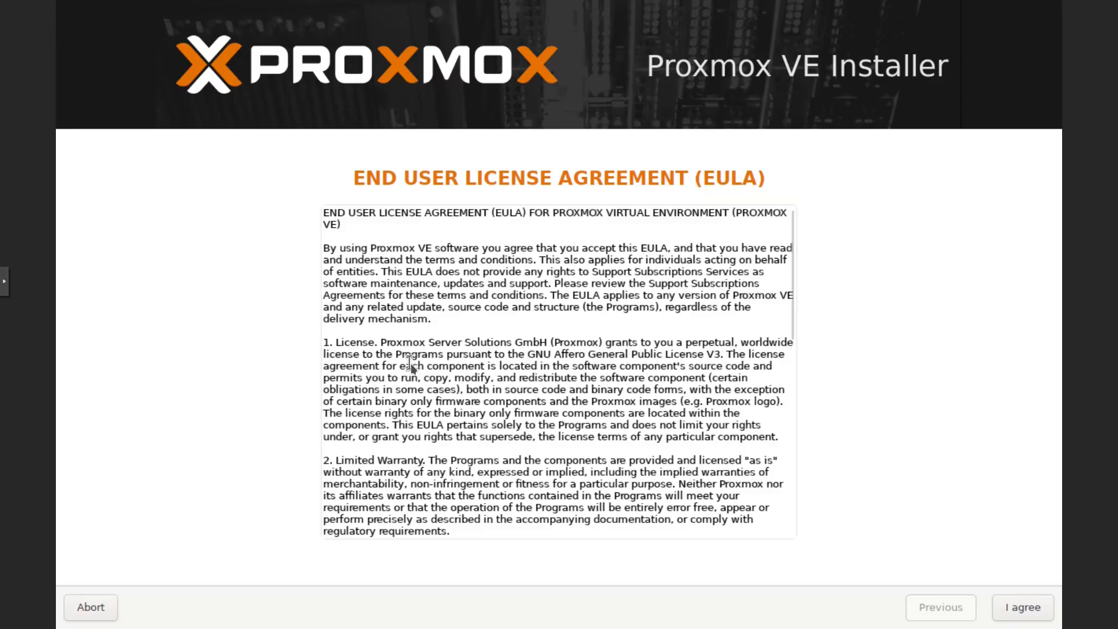
# Accept the EULA, confirm the 32 GiB /dev/sda target disk, and select the Country field
pyautogui.click(1016, 607)
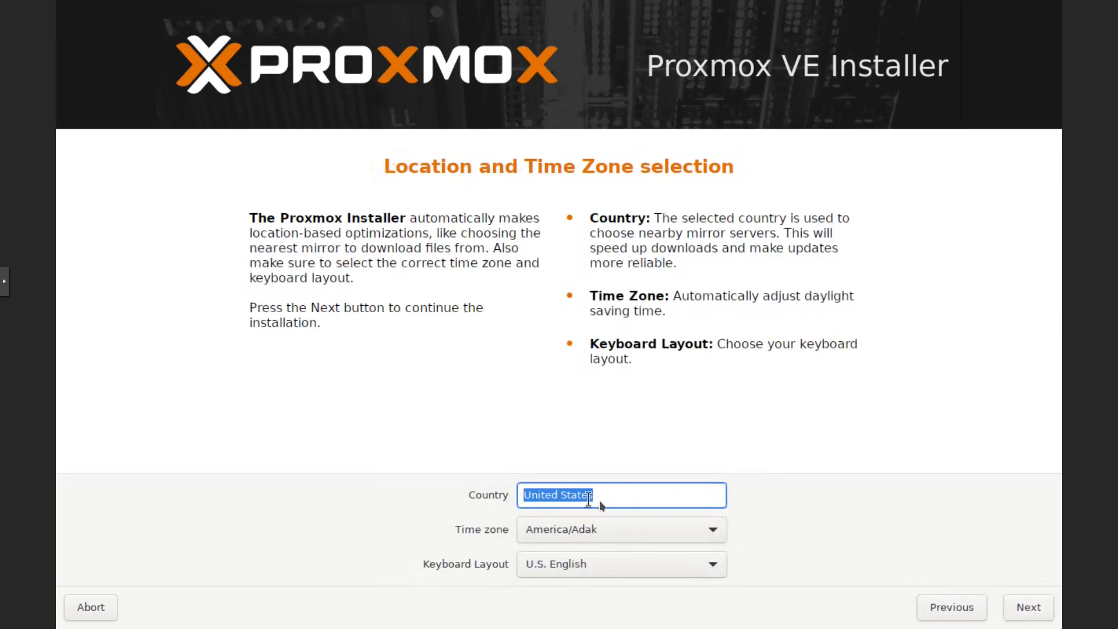
pyautogui.click(955, 607)
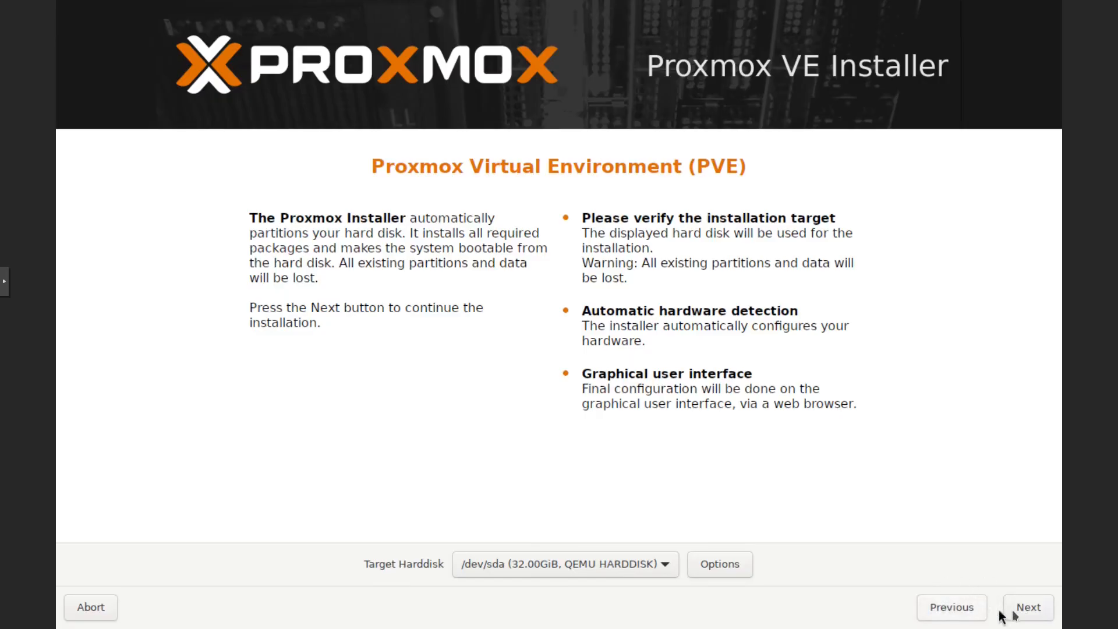
pyautogui.click(1031, 608)
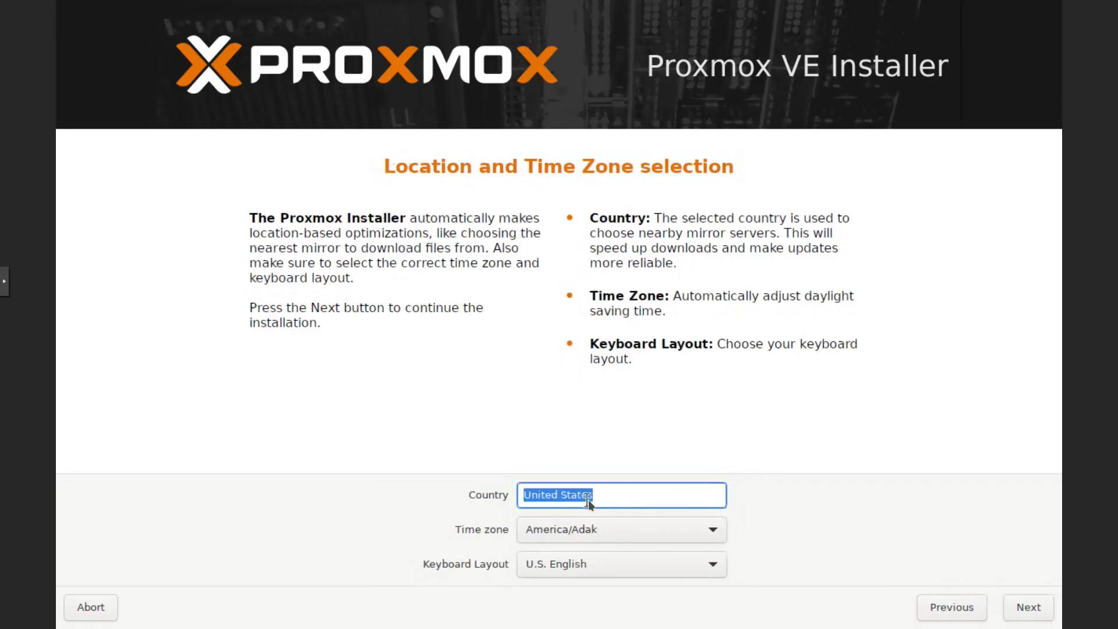
pyautogui.click(630, 496)
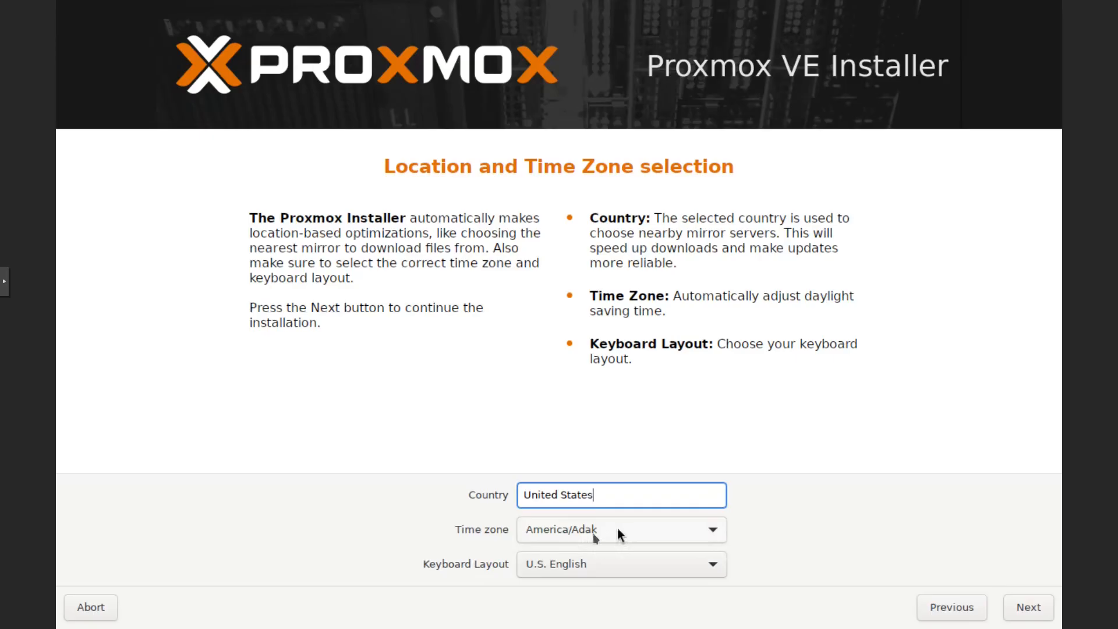
# Choose America/New_York from the Time zone list, keeping United States and U.S. English
pyautogui.click(707, 531)
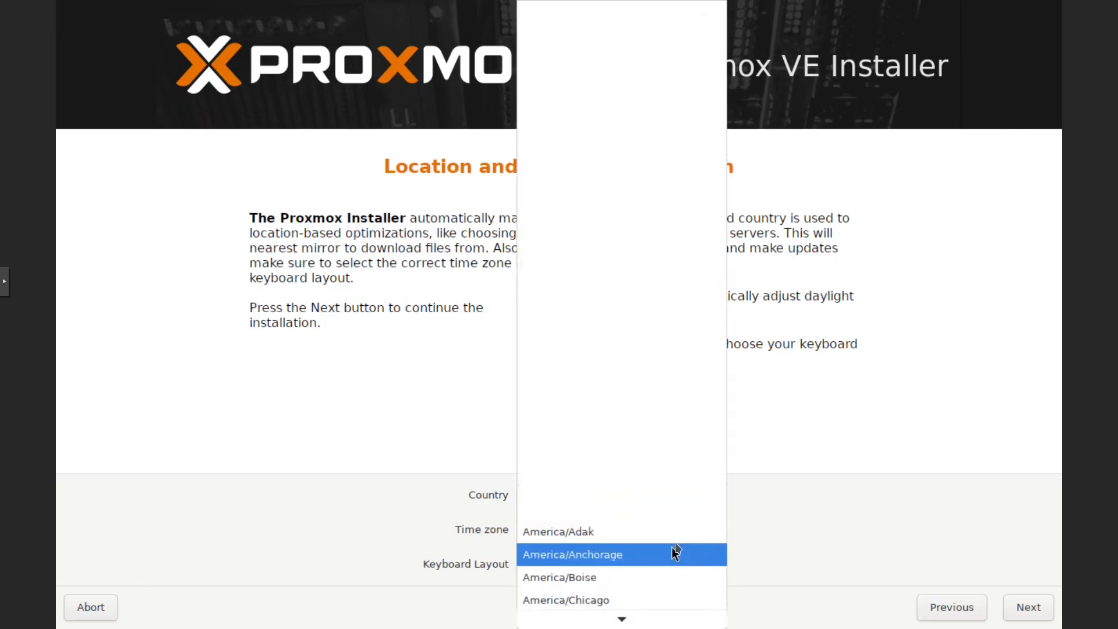
pyautogui.scroll(-1, 676, 541)
pyautogui.scroll(-4, 676, 541)
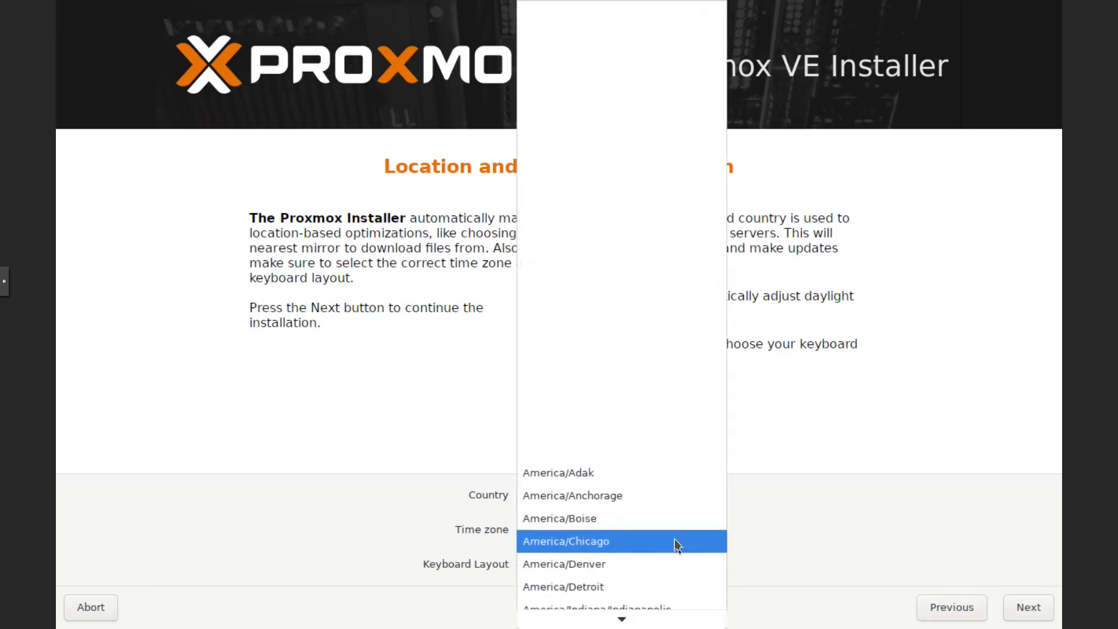
pyautogui.scroll(-2, 658, 562)
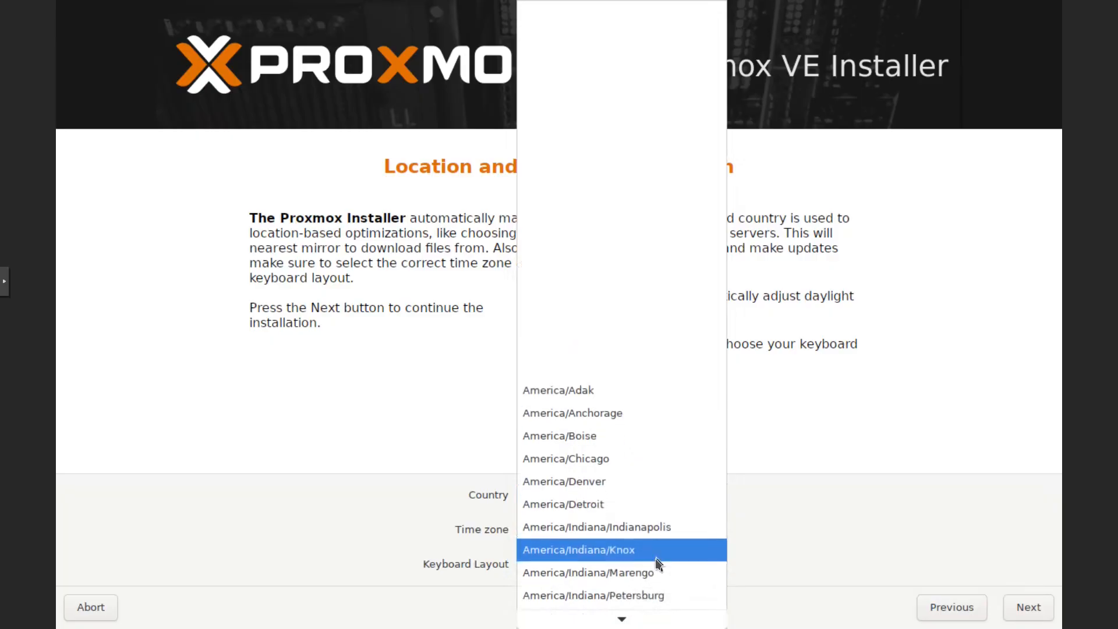
pyautogui.scroll(-1, 657, 565)
pyautogui.scroll(-5, 657, 565)
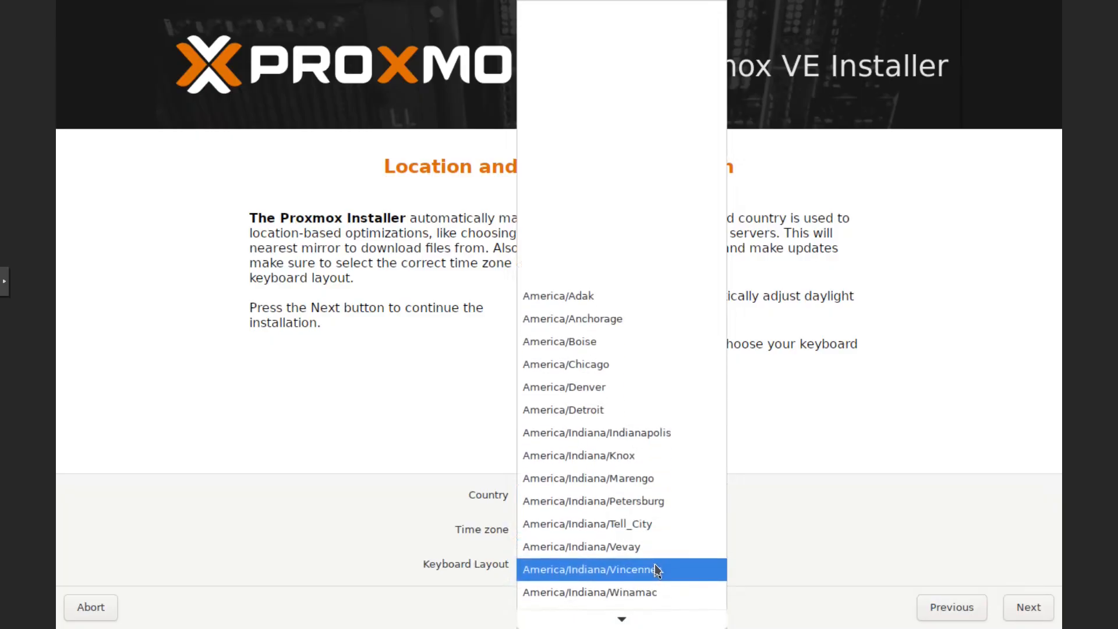
pyautogui.scroll(-3, 655, 565)
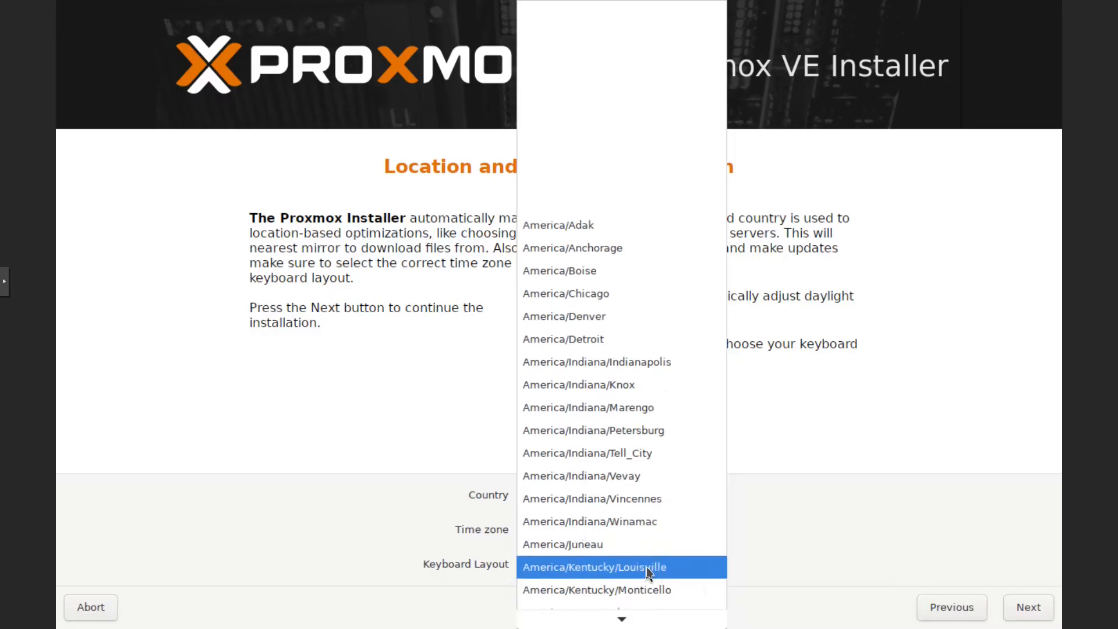
pyautogui.scroll(-4, 654, 552)
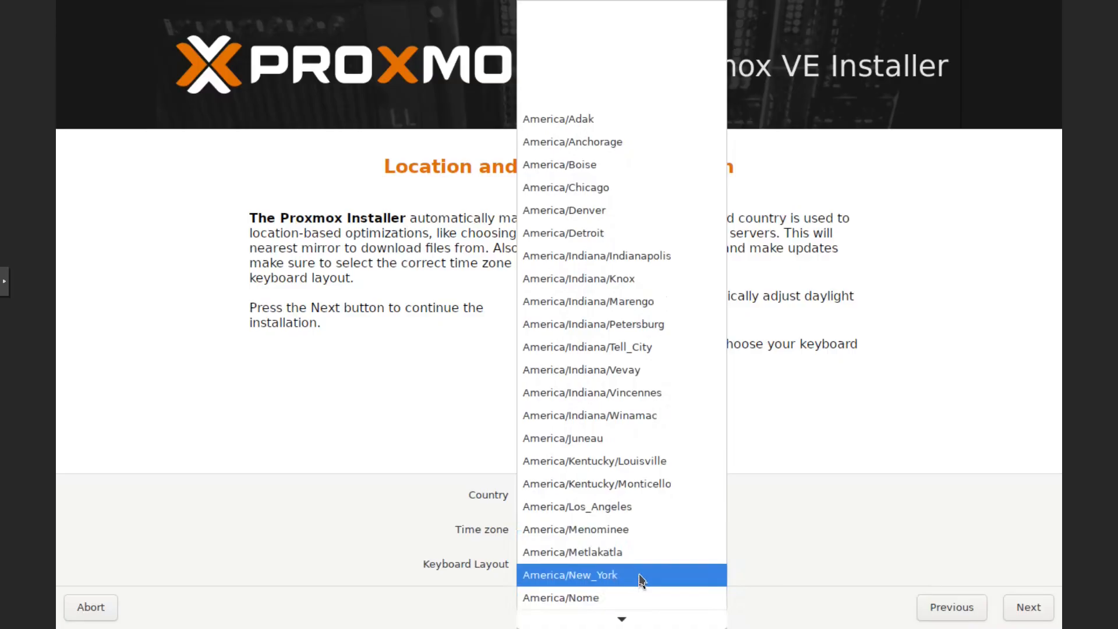
pyautogui.click(640, 578)
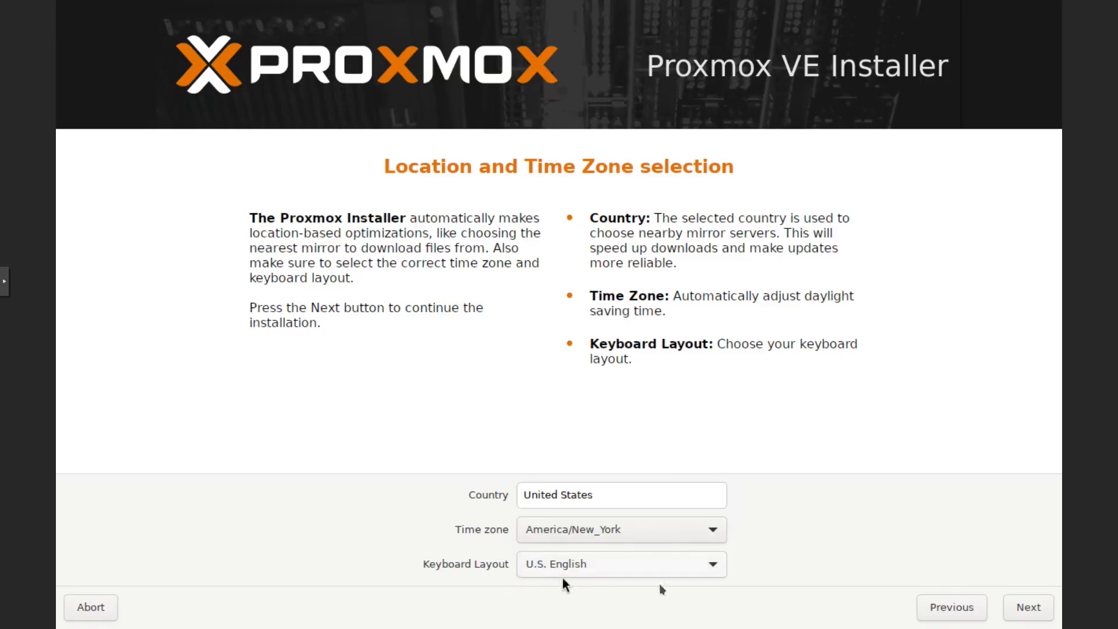
# Enter and confirm the root password on the password page
pyautogui.click(1020, 609)
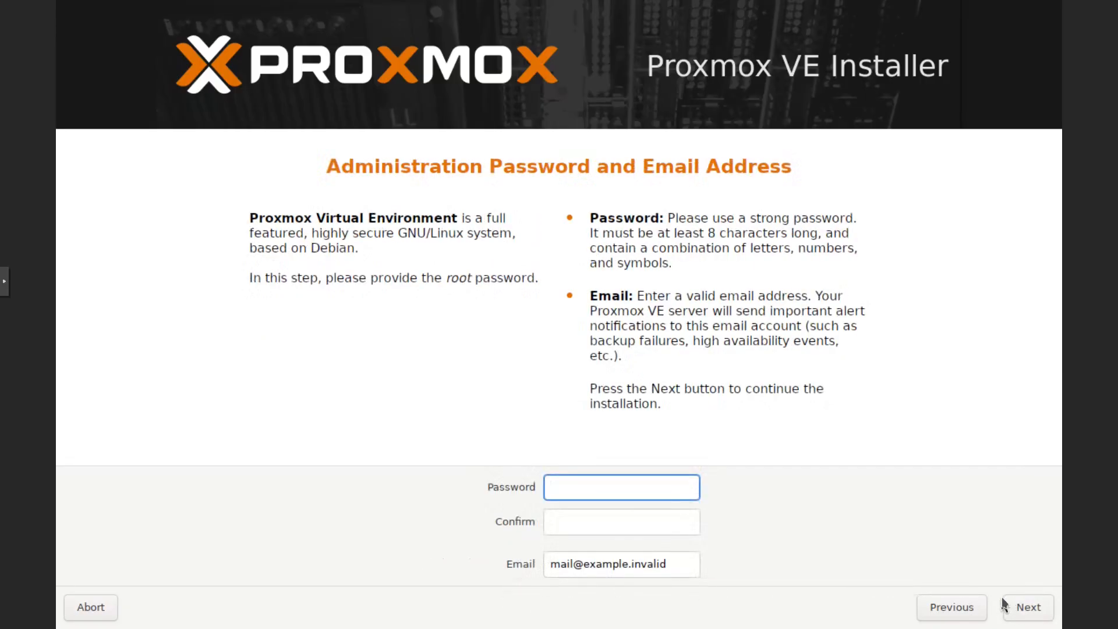
pyautogui.write('•••')
pyautogui.press('BackSpace')
pyautogui.press('BackSpace')
pyautogui.press('BackSpace')
pyautogui.write('•••••••••••••')
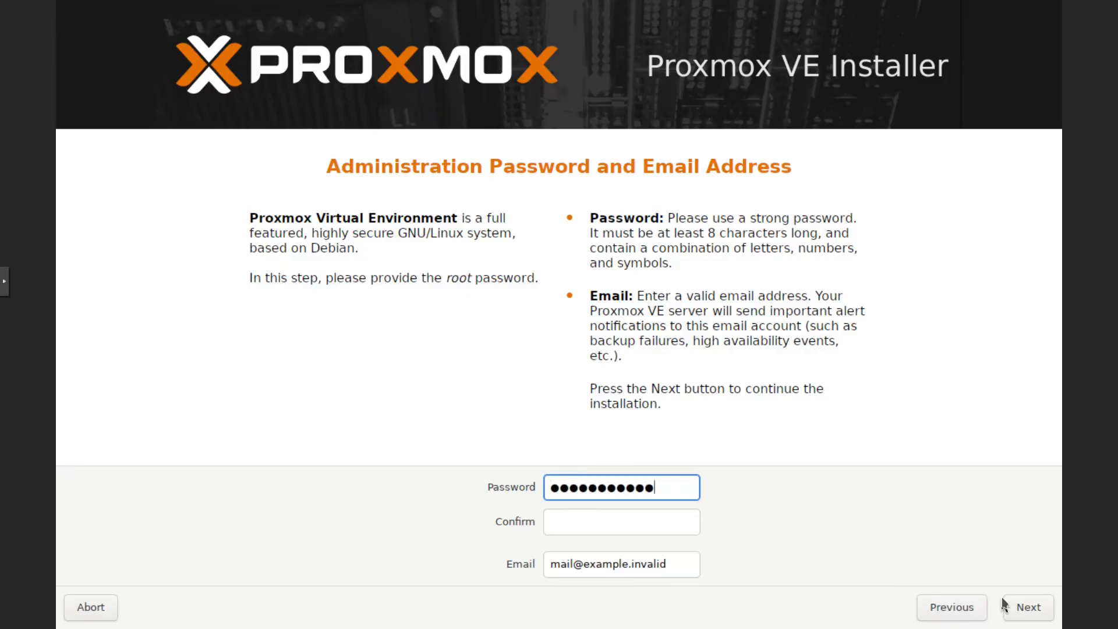
pyautogui.press('Tab')
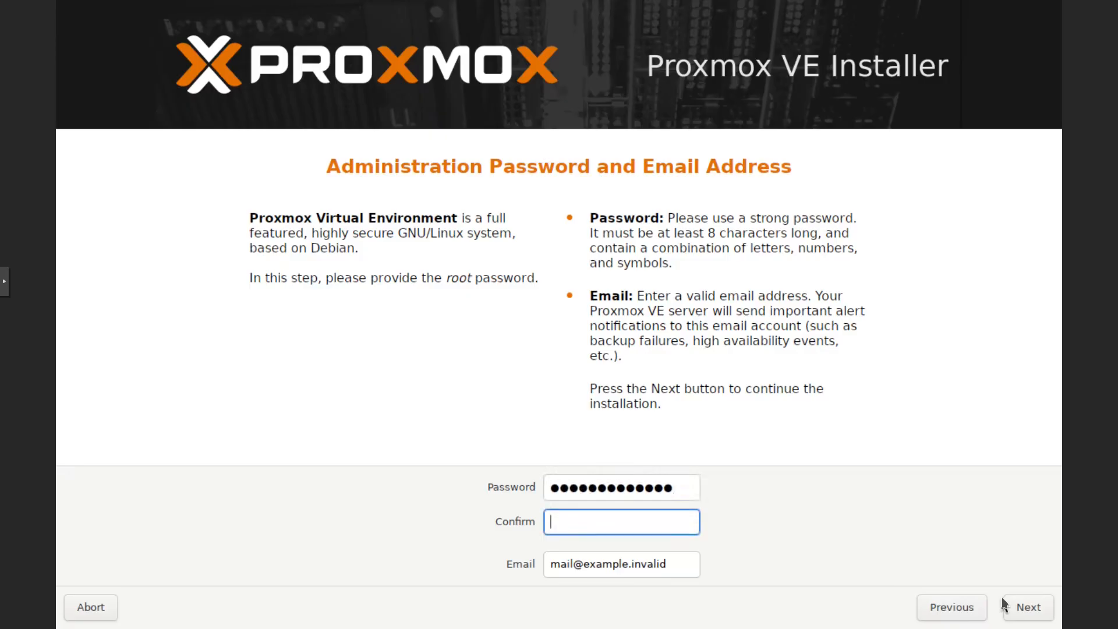
pyautogui.write('•••••••••••••')
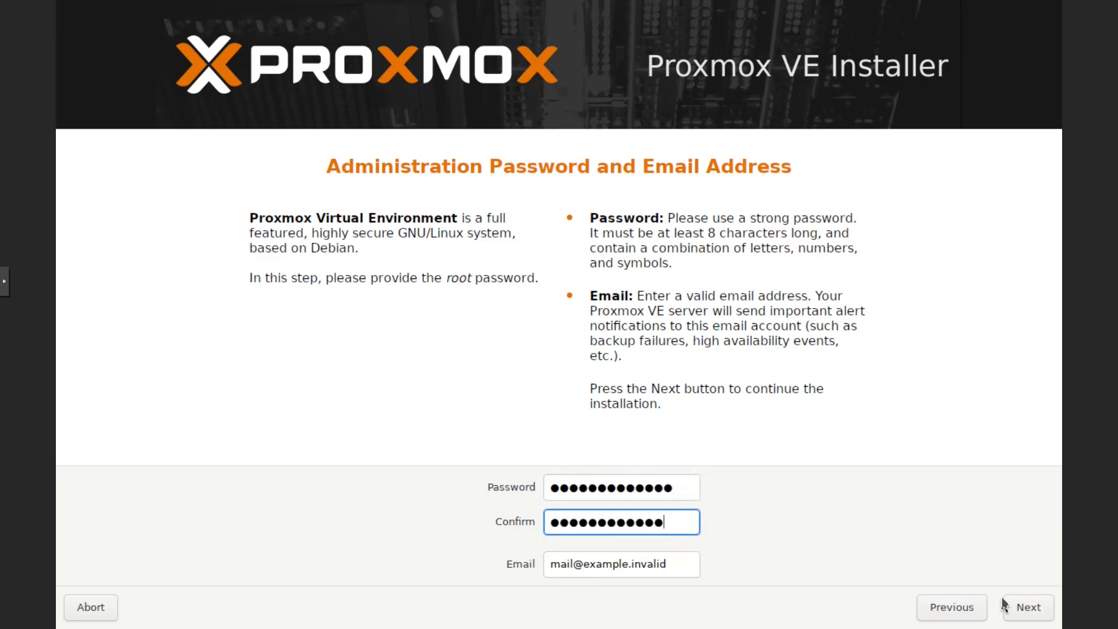
pyautogui.write('•')
# Replace the placeholder with the administrator's e-mail address and continue to network configuration
pyautogui.click(673, 570)
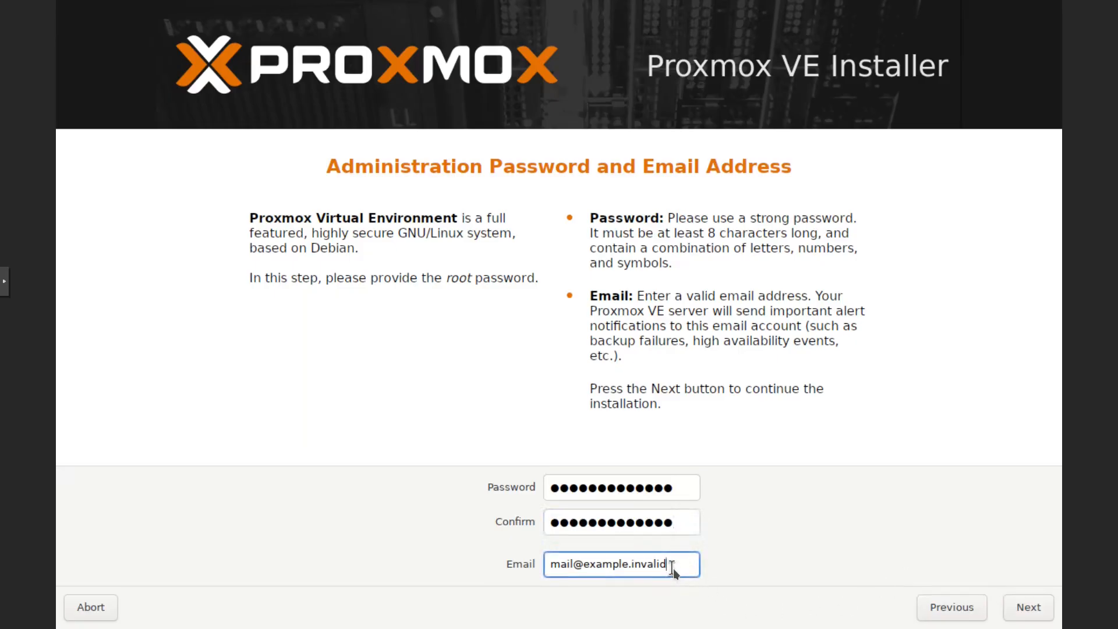
pyautogui.press('BackSpace')
pyautogui.press('BackSpace')
pyautogui.press('BackSpace')
pyautogui.press('BackSpace')
pyautogui.press('BackSpace')
pyautogui.press('BackSpace')
pyautogui.press('BackSpace')
pyautogui.press('BackSpace')
pyautogui.press('BackSpace')
pyautogui.press('BackSpace')
pyautogui.press('BackSpace')
pyautogui.press('BackSpace')
pyautogui.press('BackSpace')
pyautogui.press('BackSpace')
pyautogui.press('BackSpace')
pyautogui.press('BackSpace')
pyautogui.press('BackSpace')
pyautogui.press('BackSpace')
pyautogui.press('BackSpace')
pyautogui.press('BackSpace')
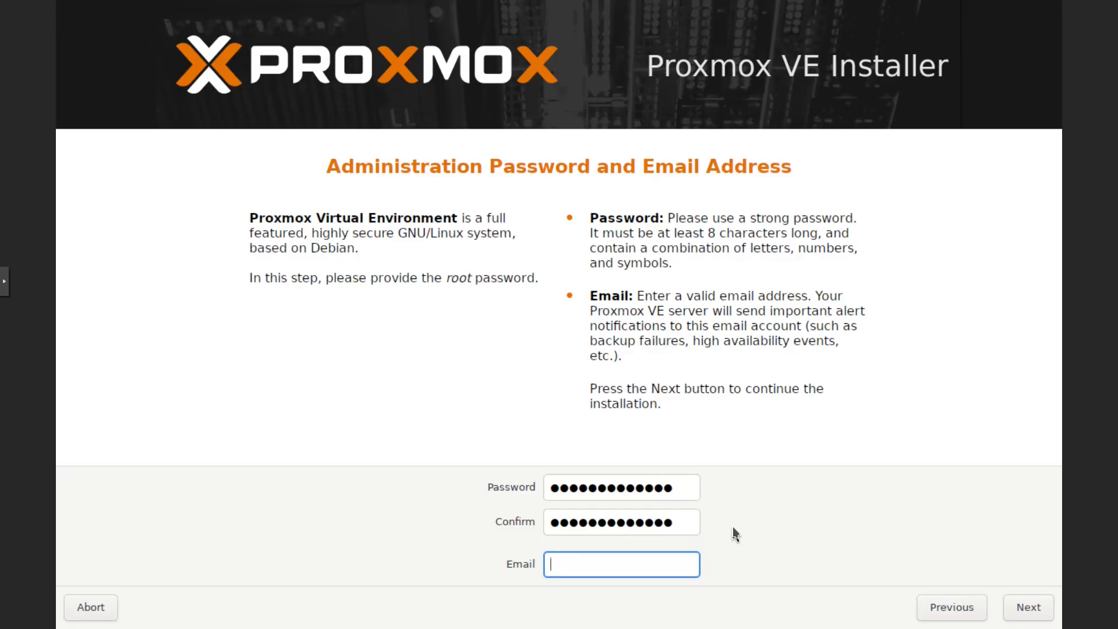
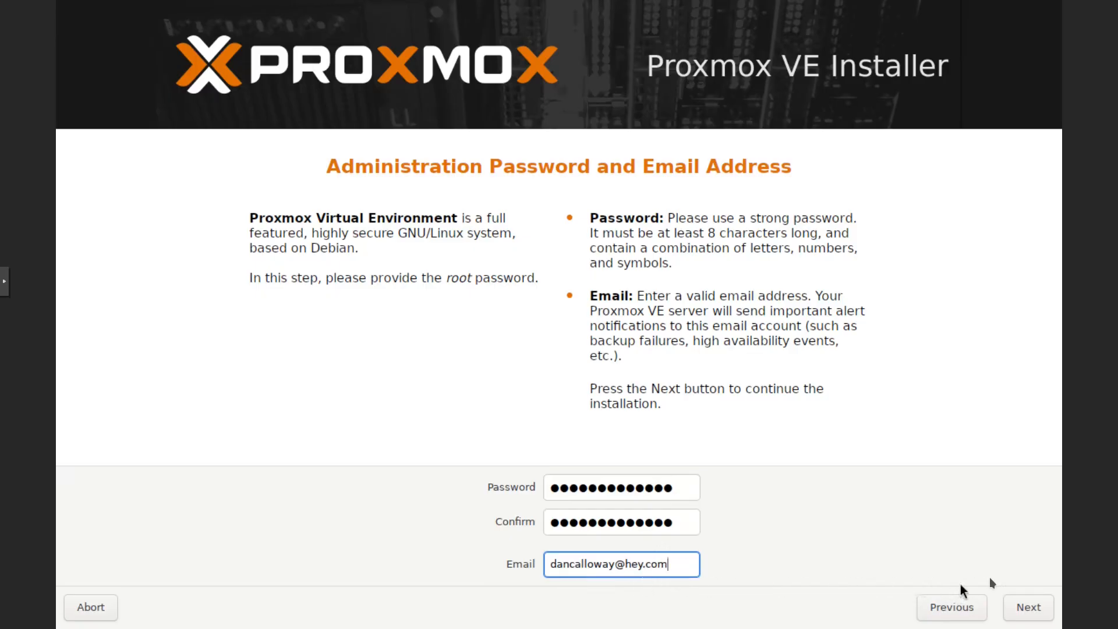
pyautogui.click(1023, 609)
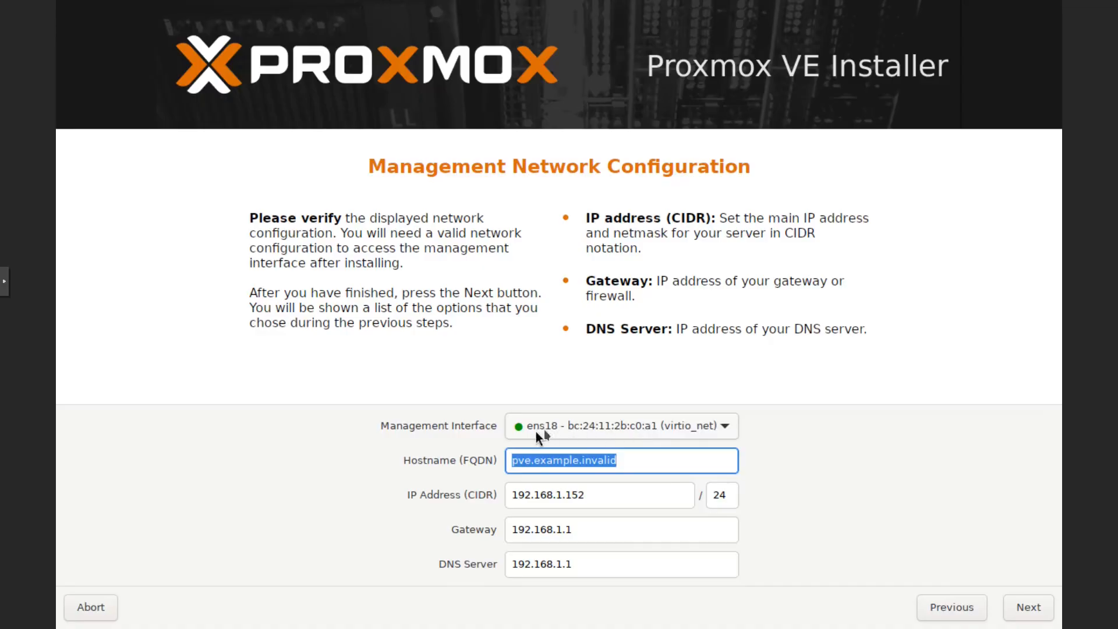
# Replace pve.example.invalid with hostname pmox01.lan.local, keeping 192.168.1.152/24 and gateway 192.168.1.1
pyautogui.click(645, 465)
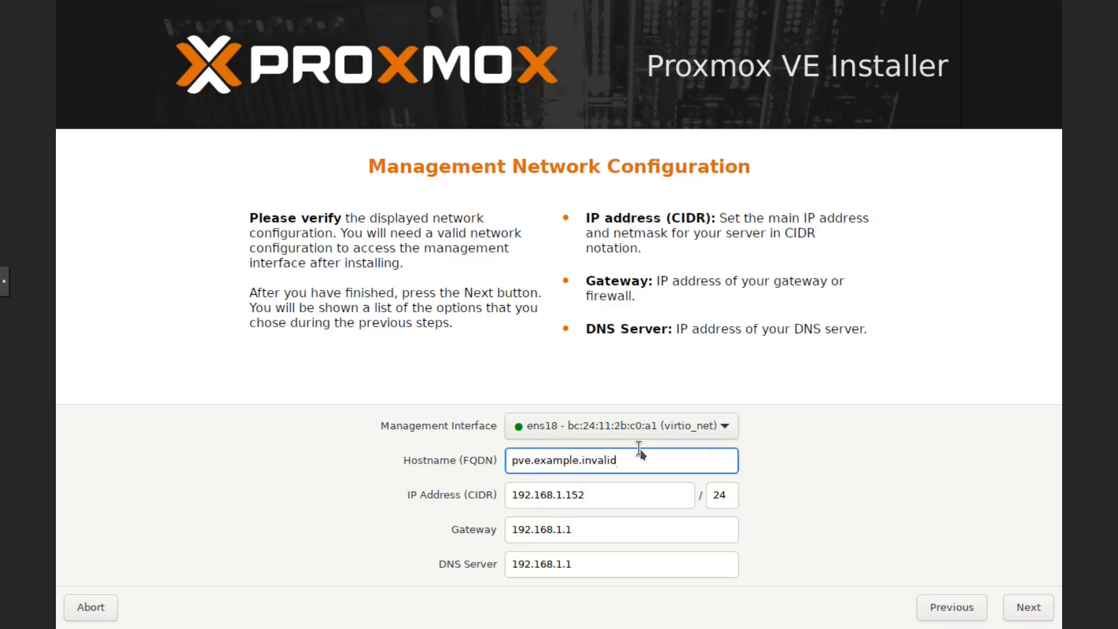
pyautogui.press('BackSpace')
pyautogui.press('BackSpace')
pyautogui.press('BackSpace')
pyautogui.press('BackSpace')
pyautogui.press('BackSpace')
pyautogui.press('BackSpace')
pyautogui.press('BackSpace')
pyautogui.press('BackSpace')
pyautogui.press('BackSpace')
pyautogui.press('BackSpace')
pyautogui.press('BackSpace')
pyautogui.press('BackSpace')
pyautogui.press('BackSpace')
pyautogui.press('BackSpace')
pyautogui.press('BackSpace')
pyautogui.press('BackSpace')
pyautogui.press('BackSpace')
pyautogui.press('BackSpace')
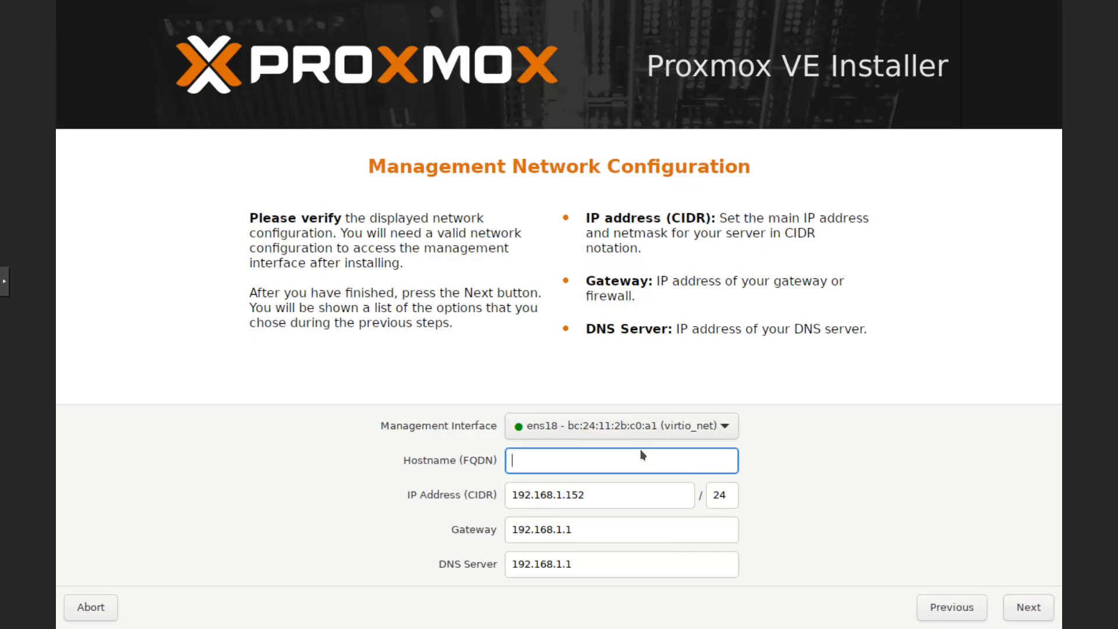
pyautogui.write('pmox01.lan.local')
pyautogui.click(1020, 609)
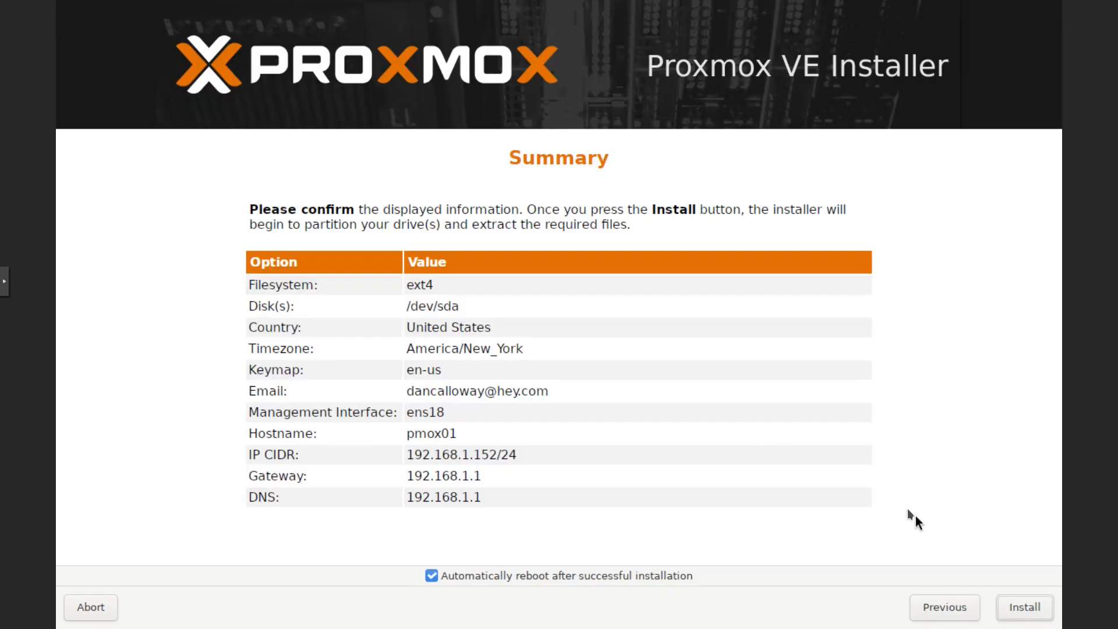
# Start the installation to /dev/sda with ext4 from the Summary page
pyautogui.click(1019, 610)
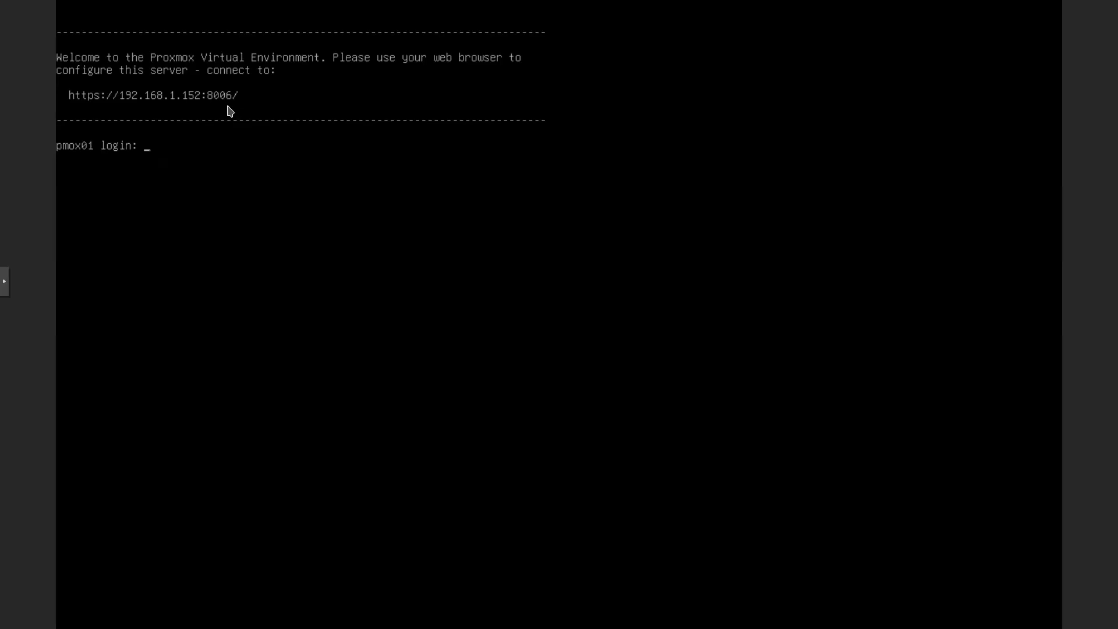
# After the install reboots to the pmox01 login prompt, exit the noVNC full-screen view
pyautogui.moveTo(2, 4)
pyautogui.click(559, 41)
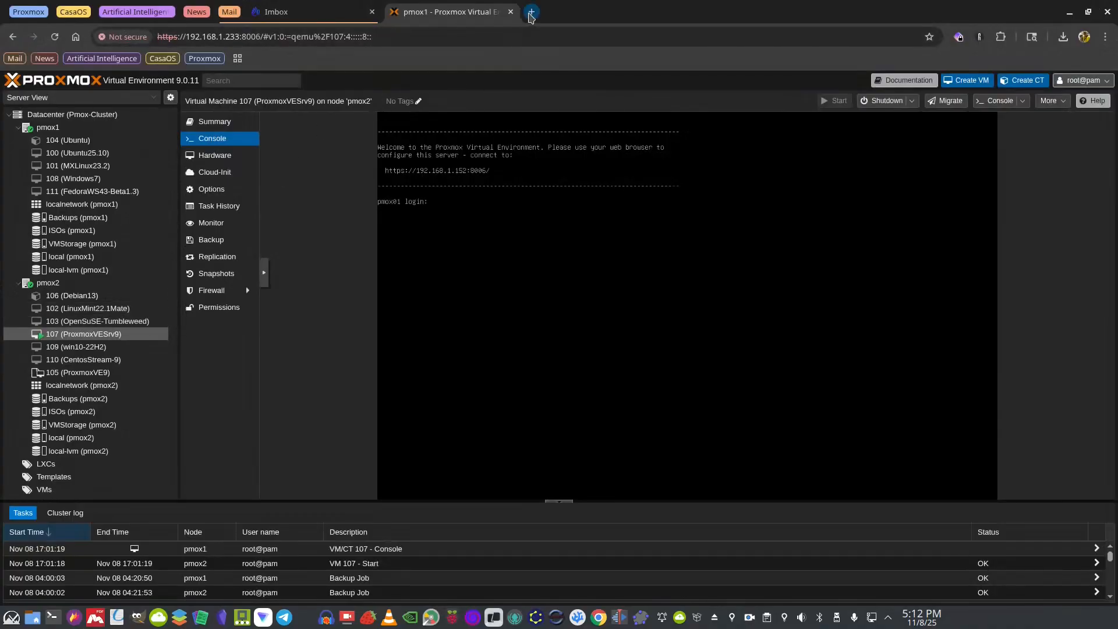
pyautogui.click(531, 12)
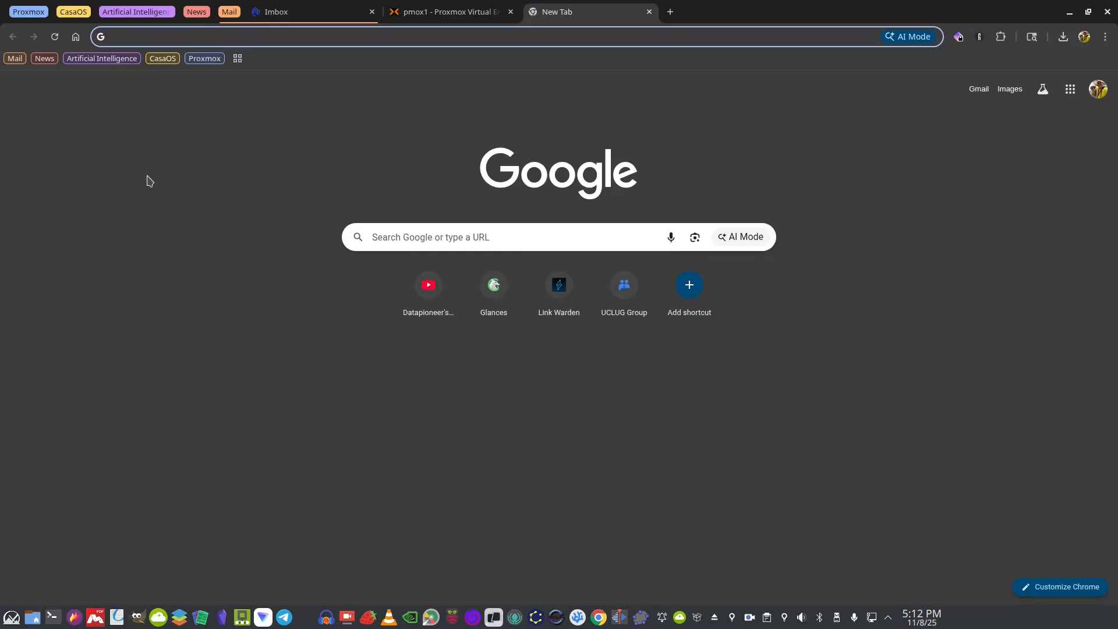
pyautogui.write('ht')
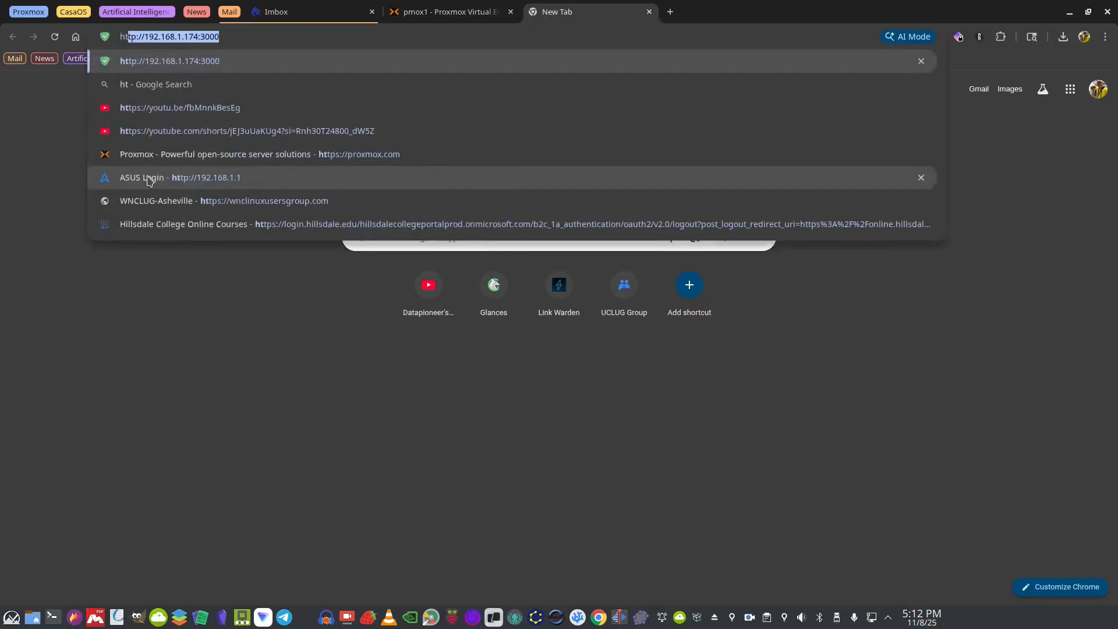
pyautogui.write('ps:')
pyautogui.press('BackSpace')
pyautogui.press('BackSpace')
pyautogui.press('BackSpace')
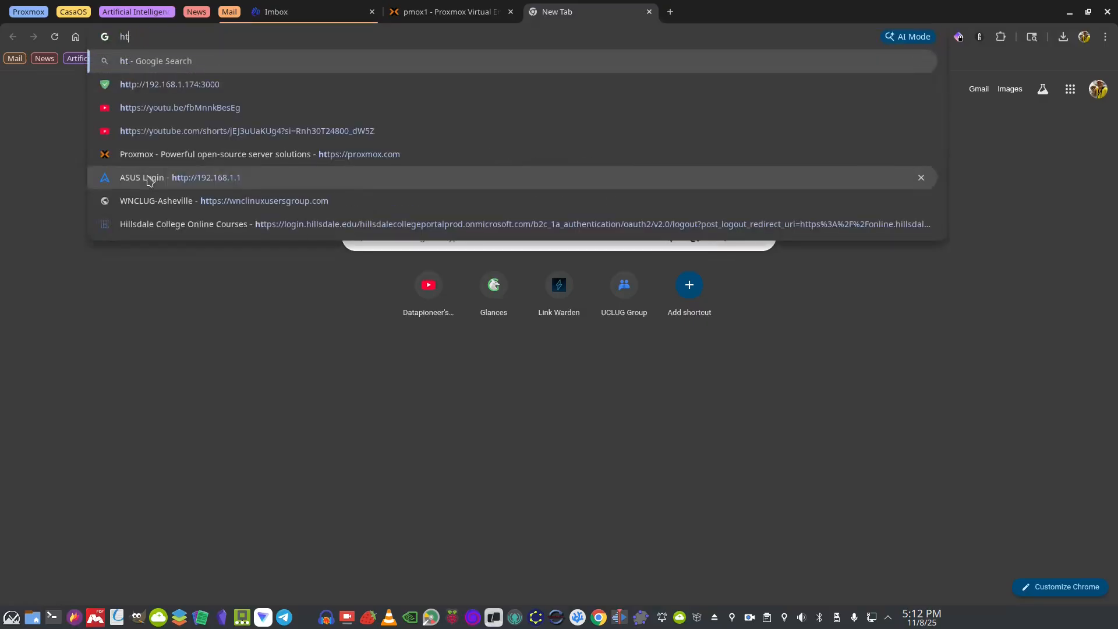
pyautogui.write('tps://1')
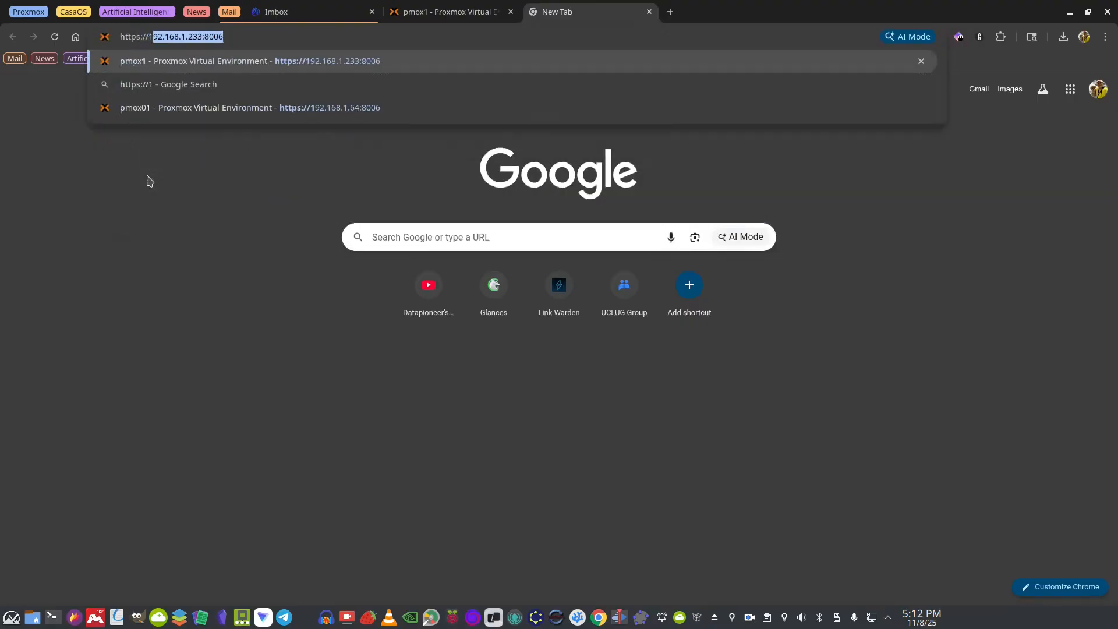
pyautogui.write('92.168.1')
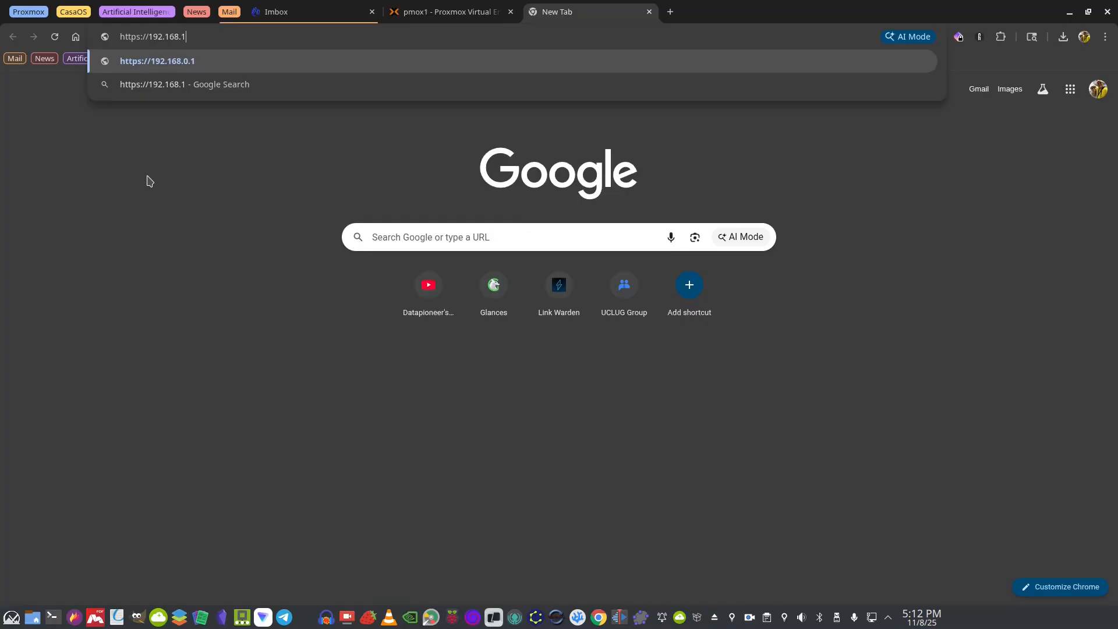
pyautogui.write('.152:8006')
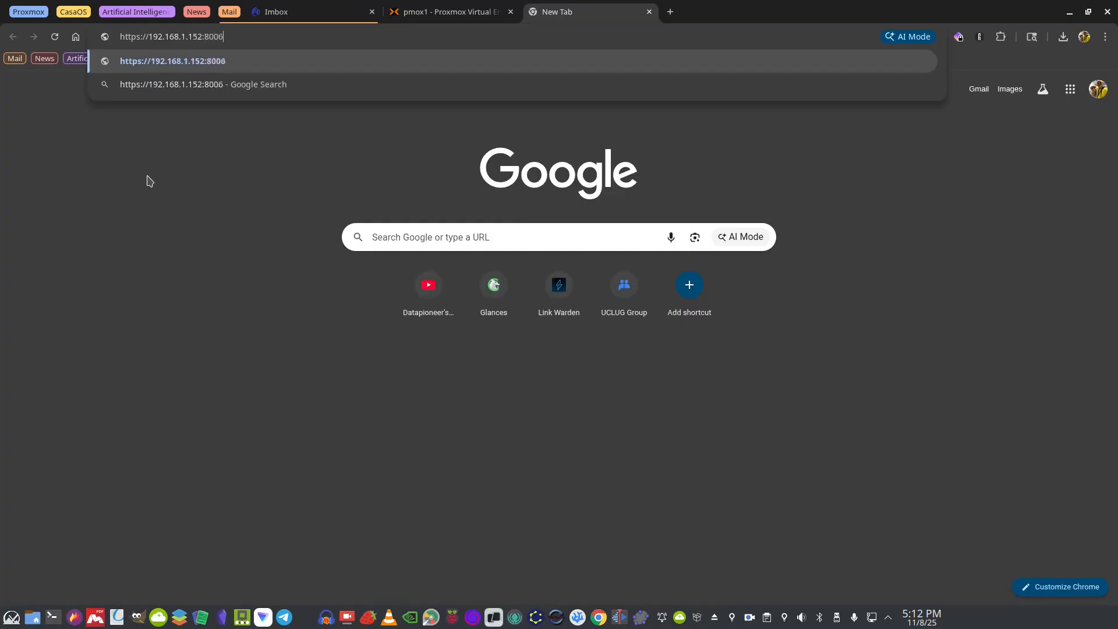
pyautogui.press('Return')
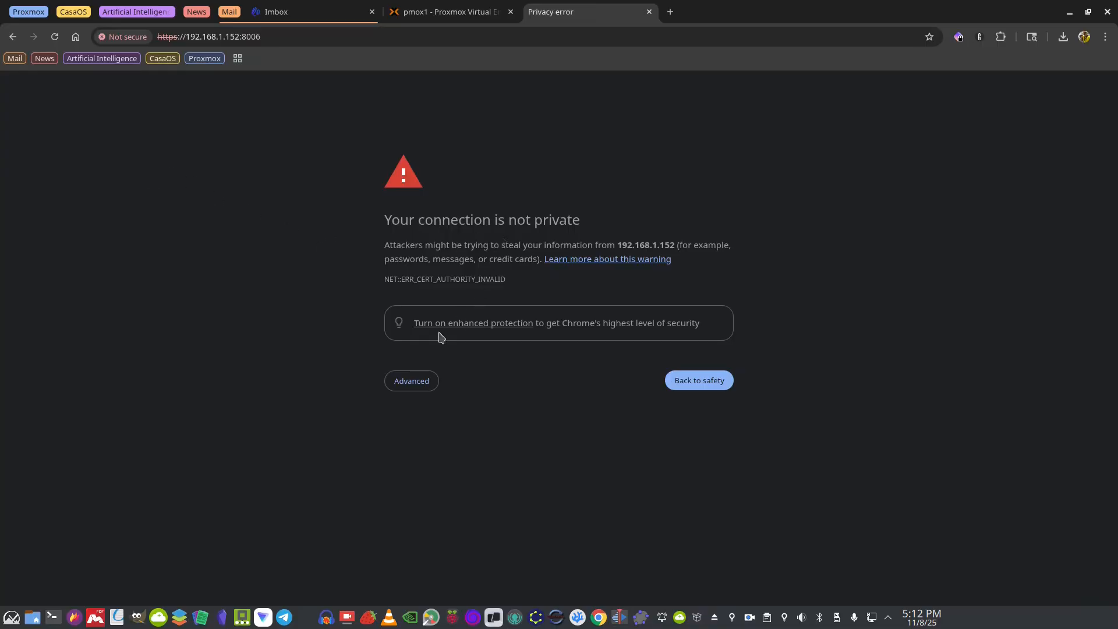
pyautogui.click(409, 390)
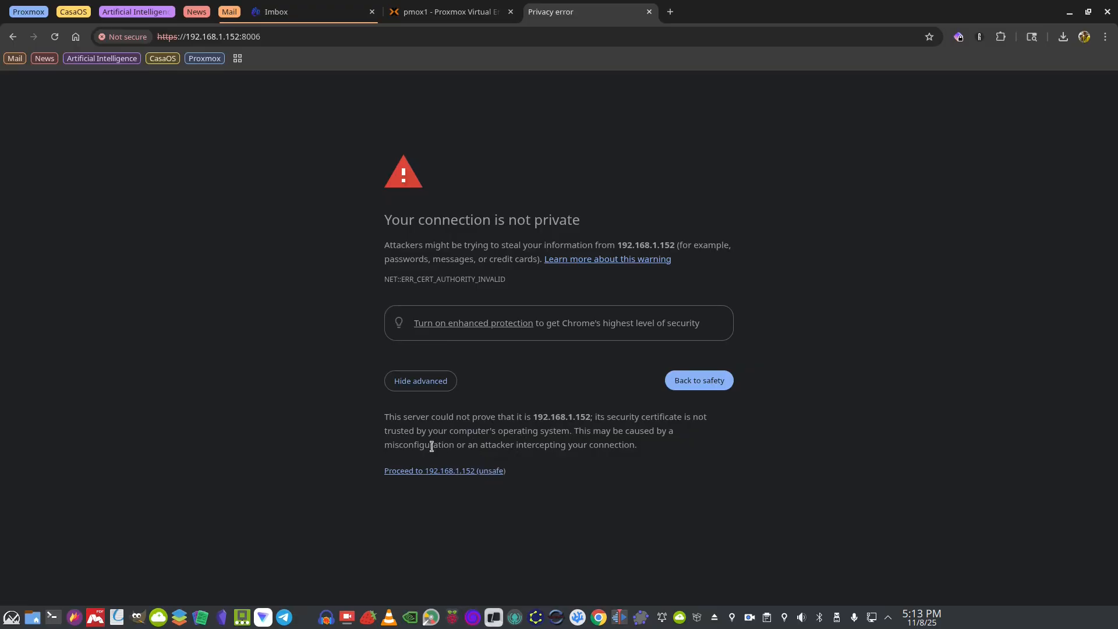
pyautogui.click(418, 475)
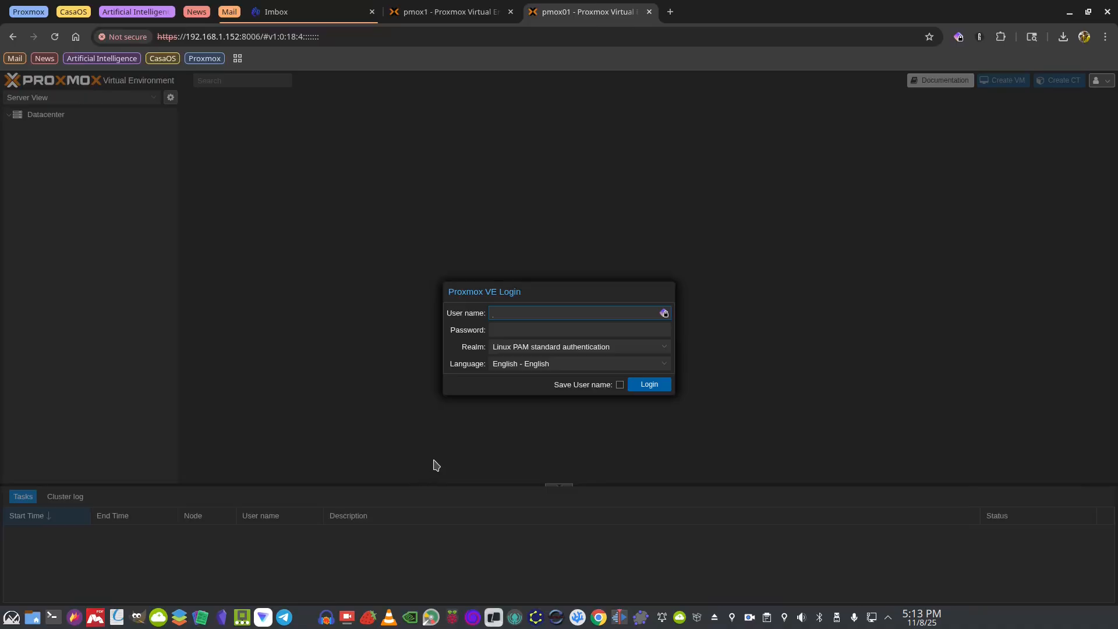
# Log in as root with the account password and dismiss the no-valid-subscription notice
pyautogui.write('oot')
pyautogui.press('Tab')
pyautogui.write('•••••••••••')
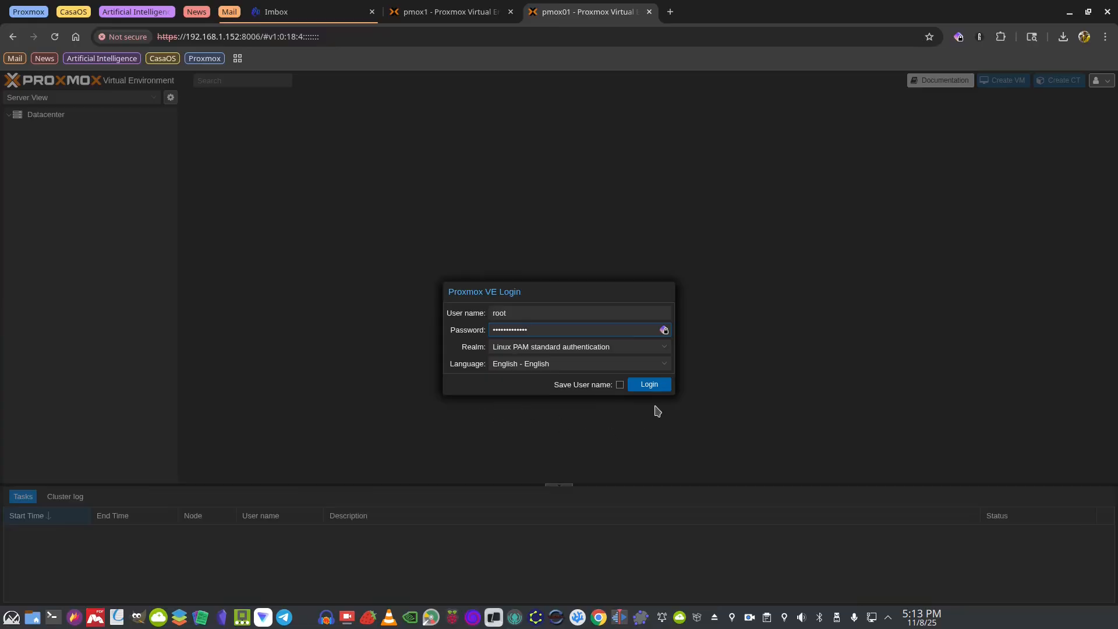
pyautogui.click(648, 386)
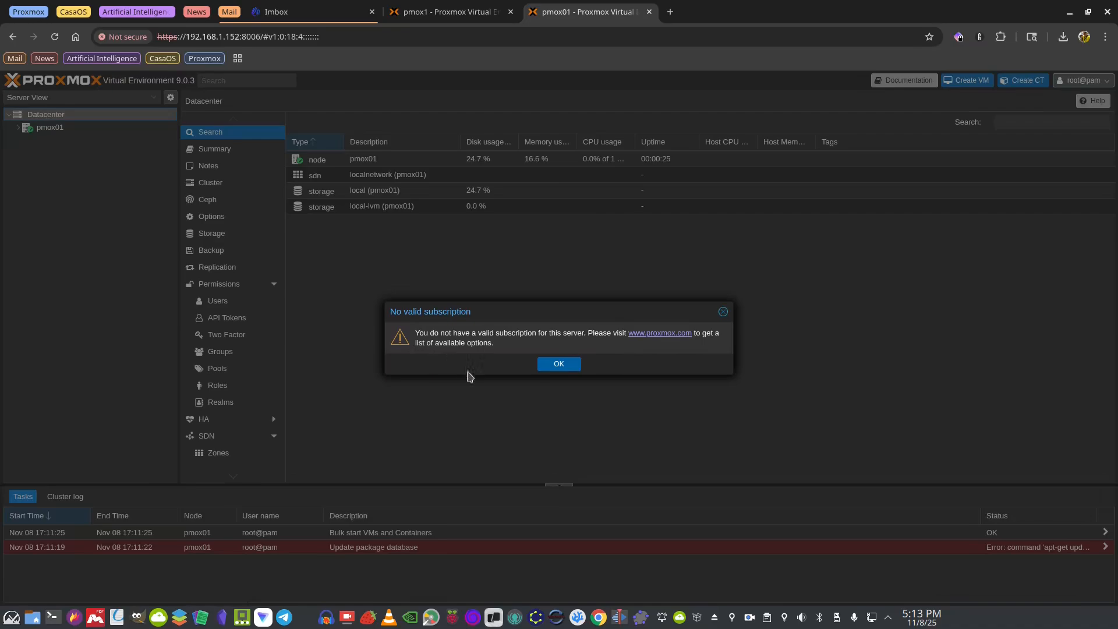
pyautogui.click(566, 364)
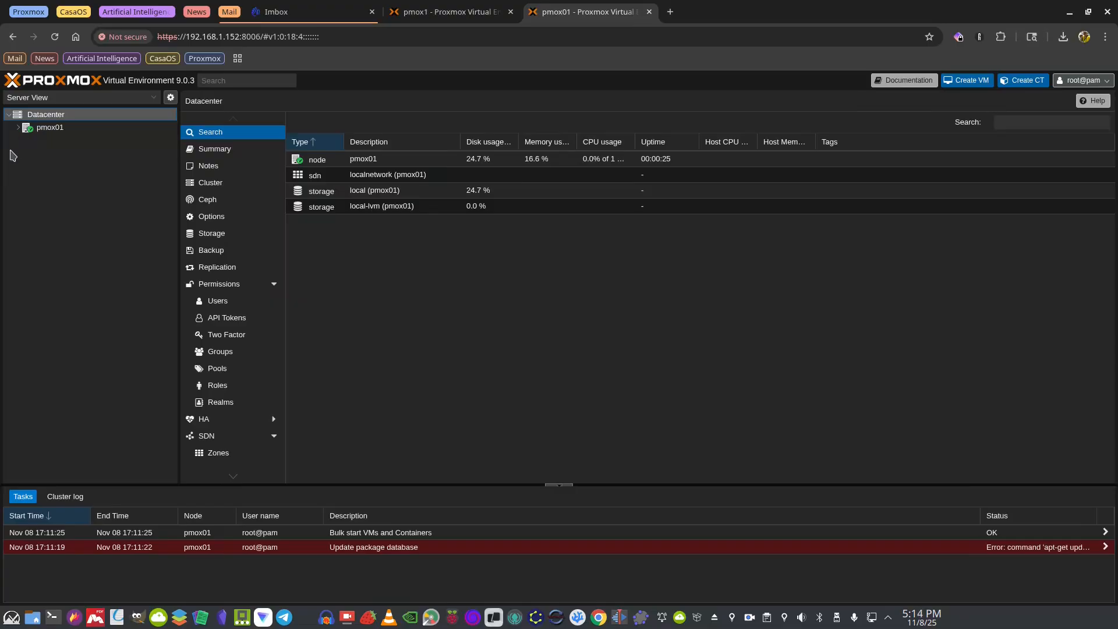
# Expand pmox01 in the Server View and open its localnetwork zone, showing VNet vmbr0
pyautogui.click(19, 127)
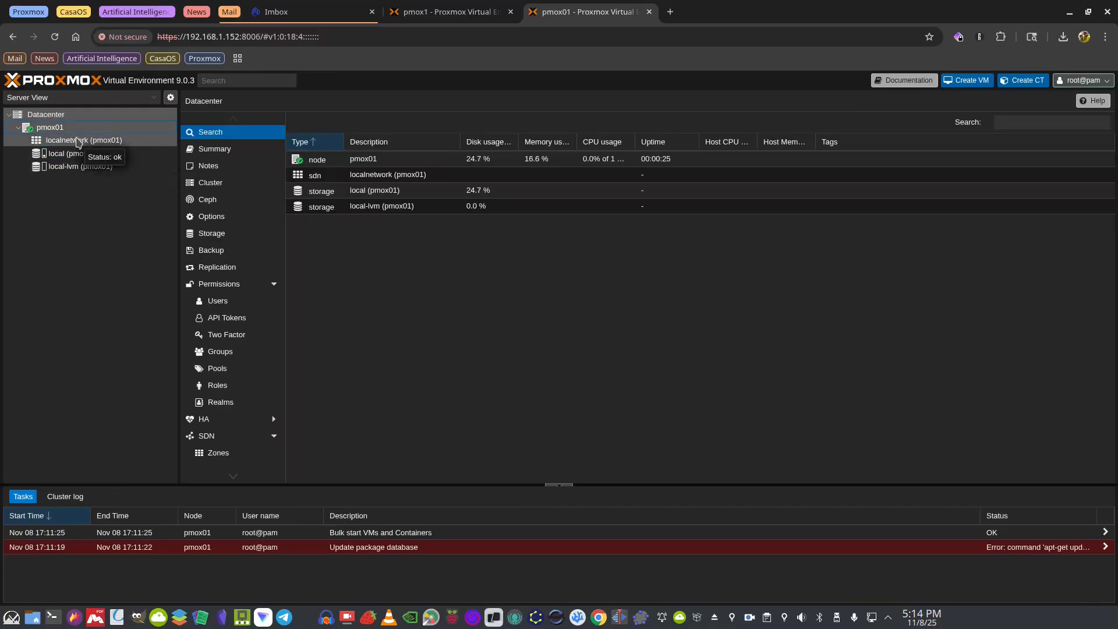
pyautogui.click(79, 141)
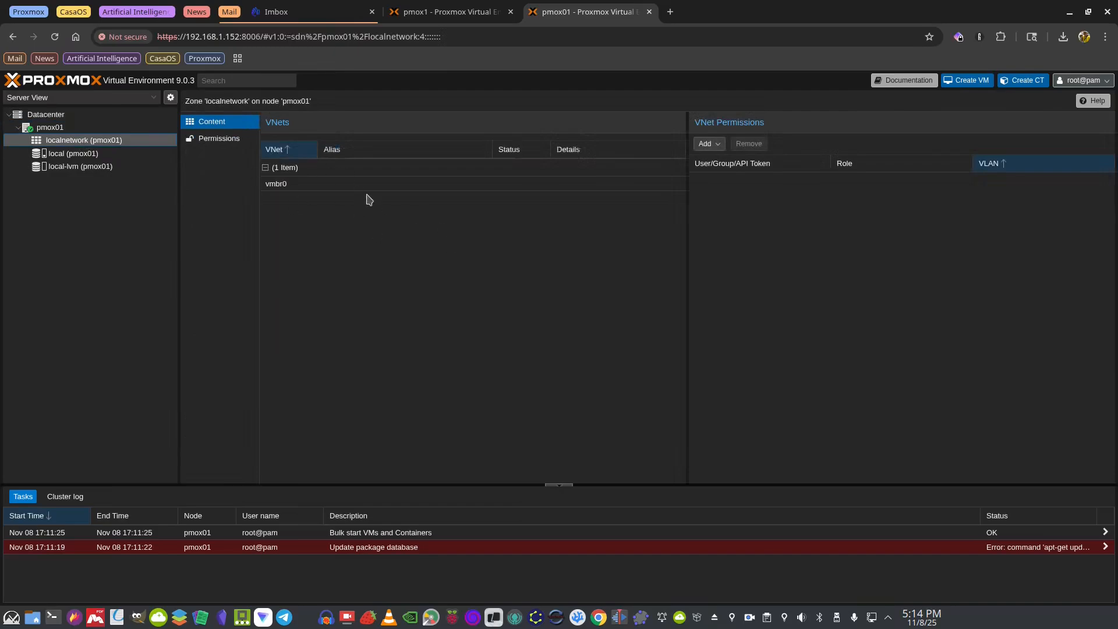
# Review the local and local-lvm storage and the Datacenter summary, then return to node pmox01
pyautogui.click(73, 153)
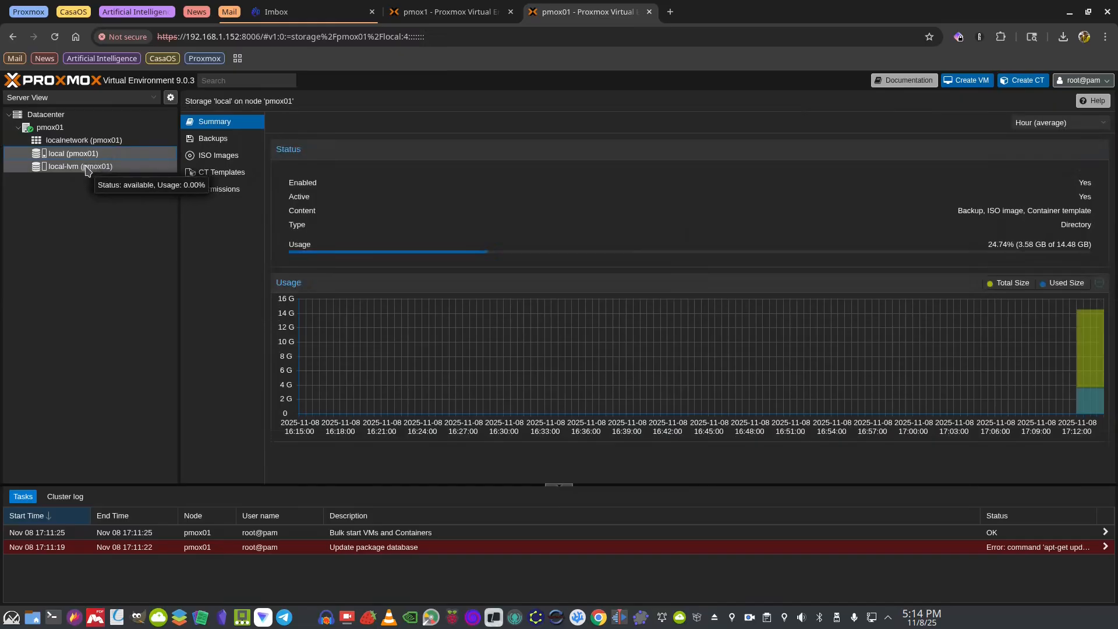
pyautogui.click(86, 167)
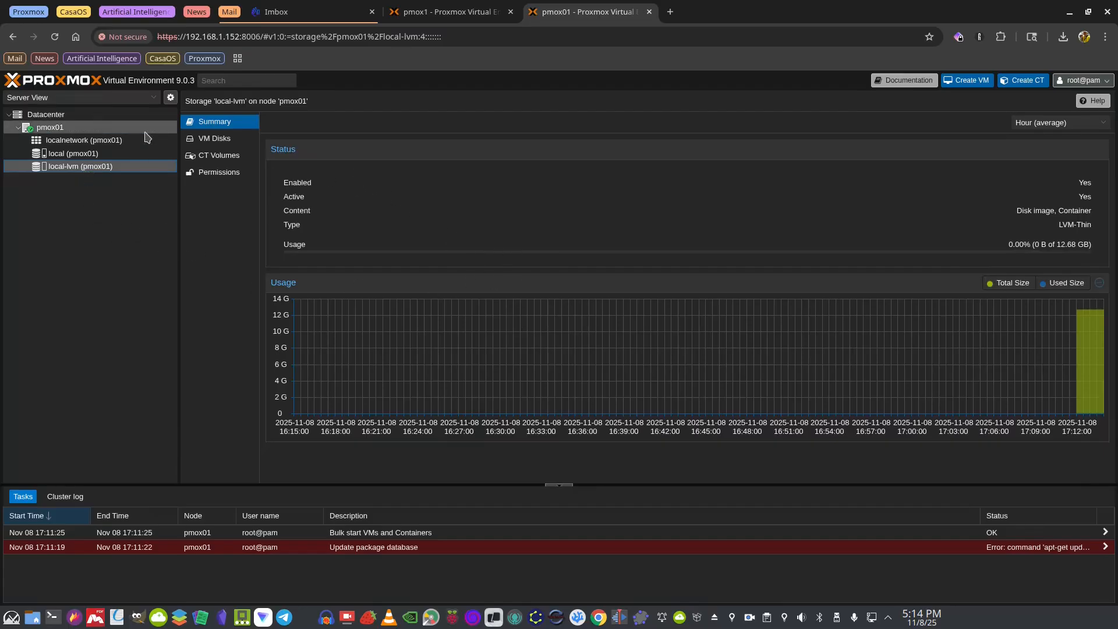
pyautogui.click(64, 129)
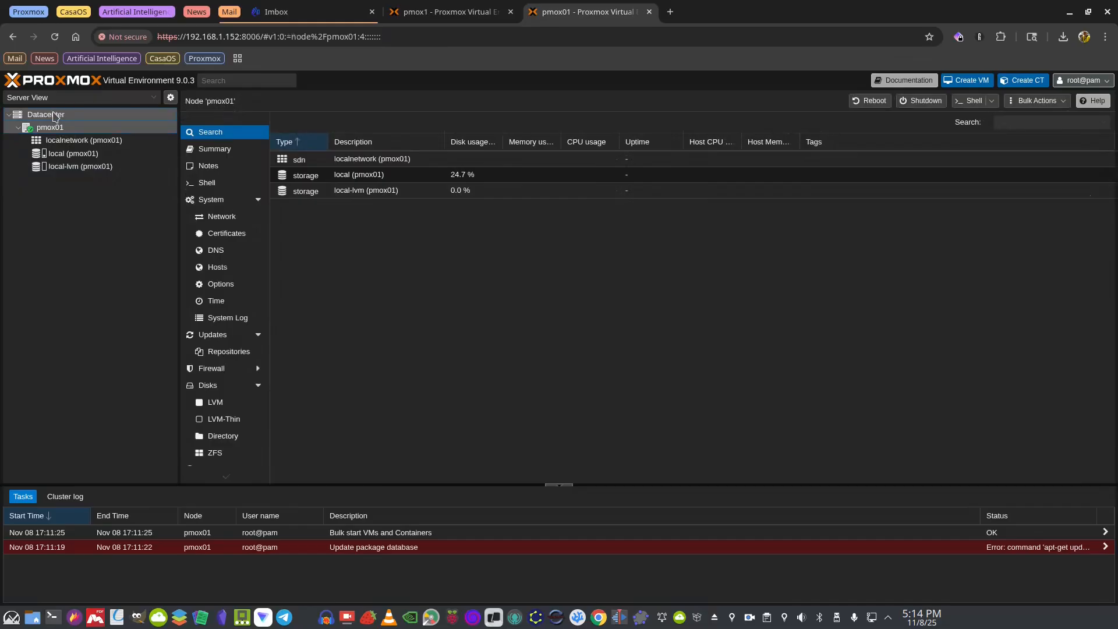
pyautogui.click(53, 115)
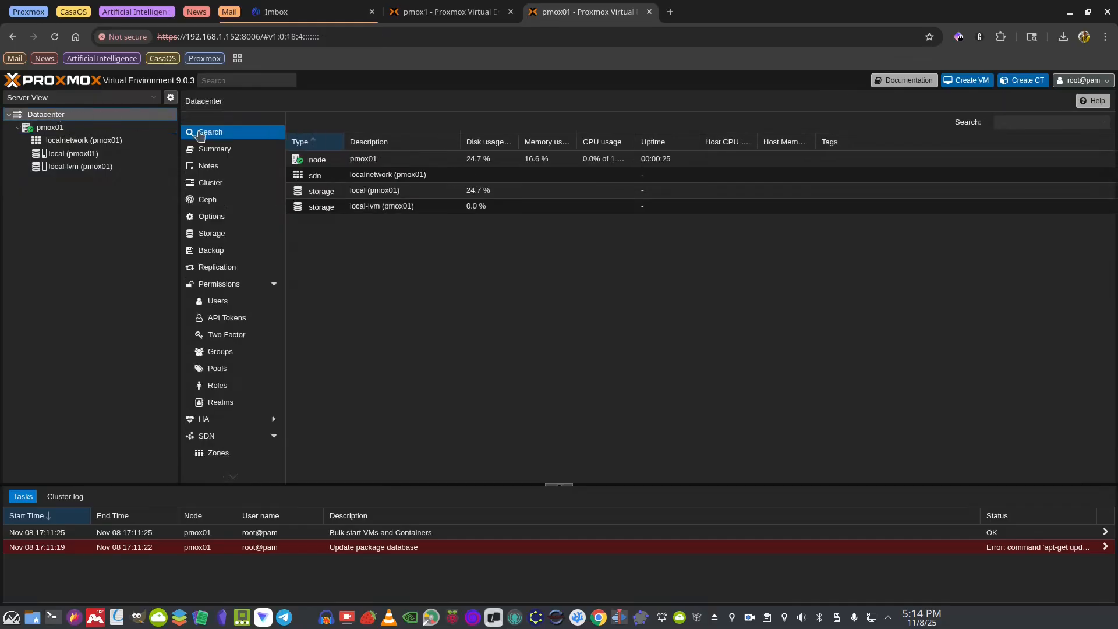
pyautogui.click(205, 149)
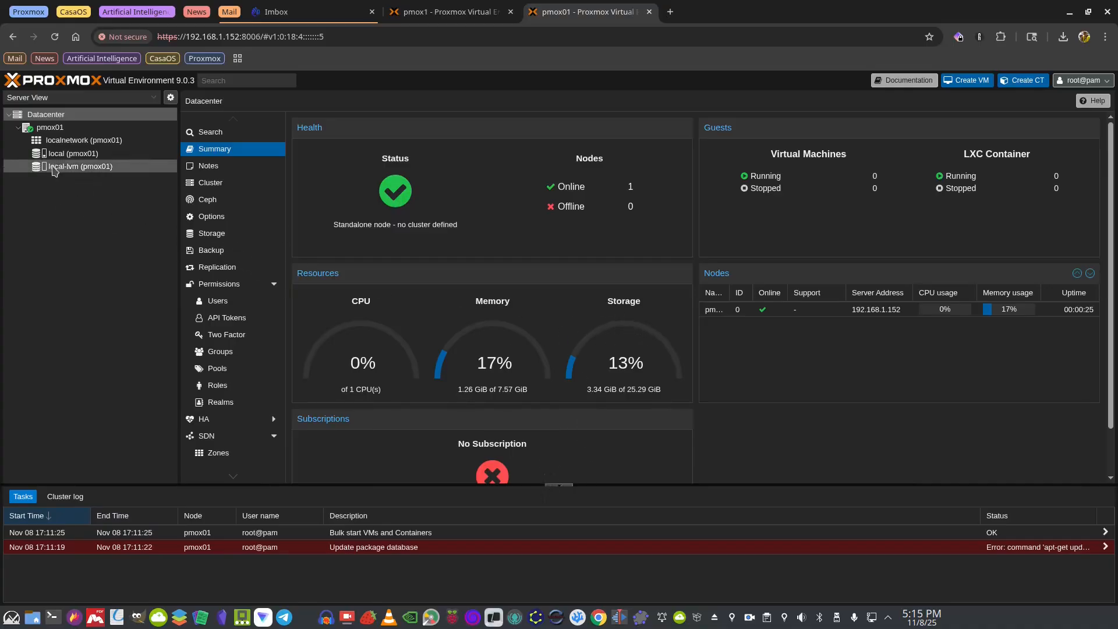
pyautogui.click(51, 127)
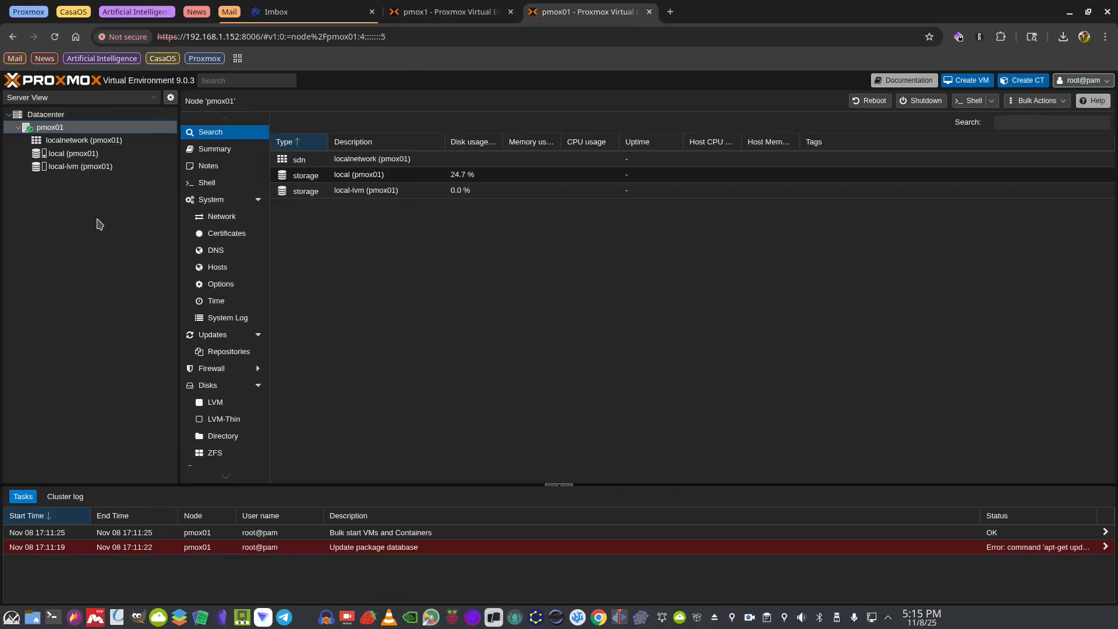
# Disable the ceph-squid and pve-enterprise repositories on pmox01's APT Repositories page
pyautogui.click(221, 354)
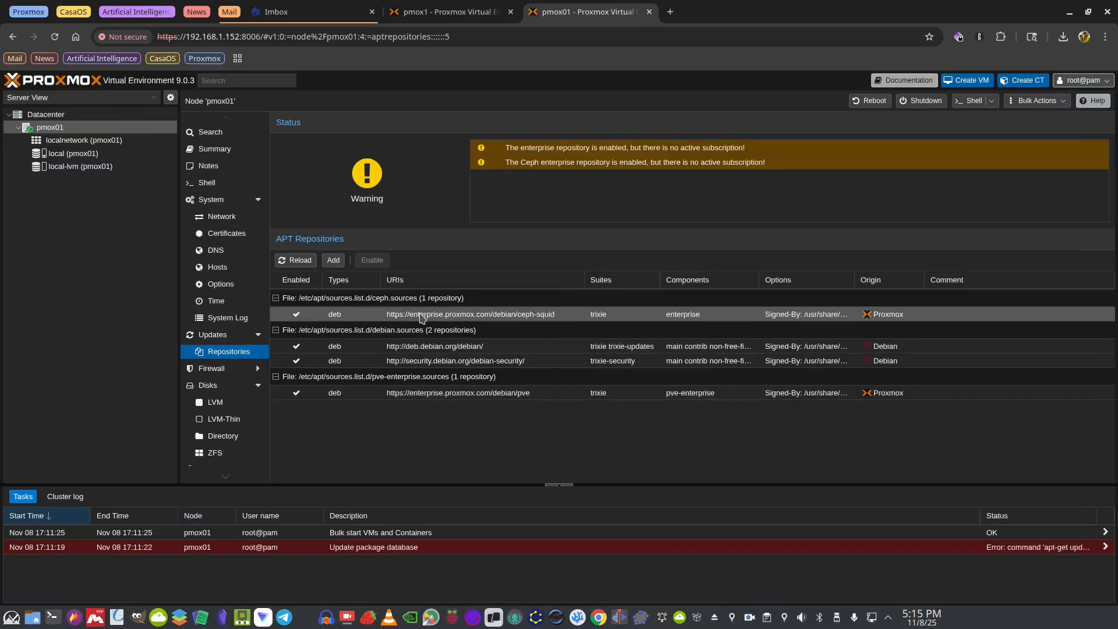
pyautogui.click(429, 393)
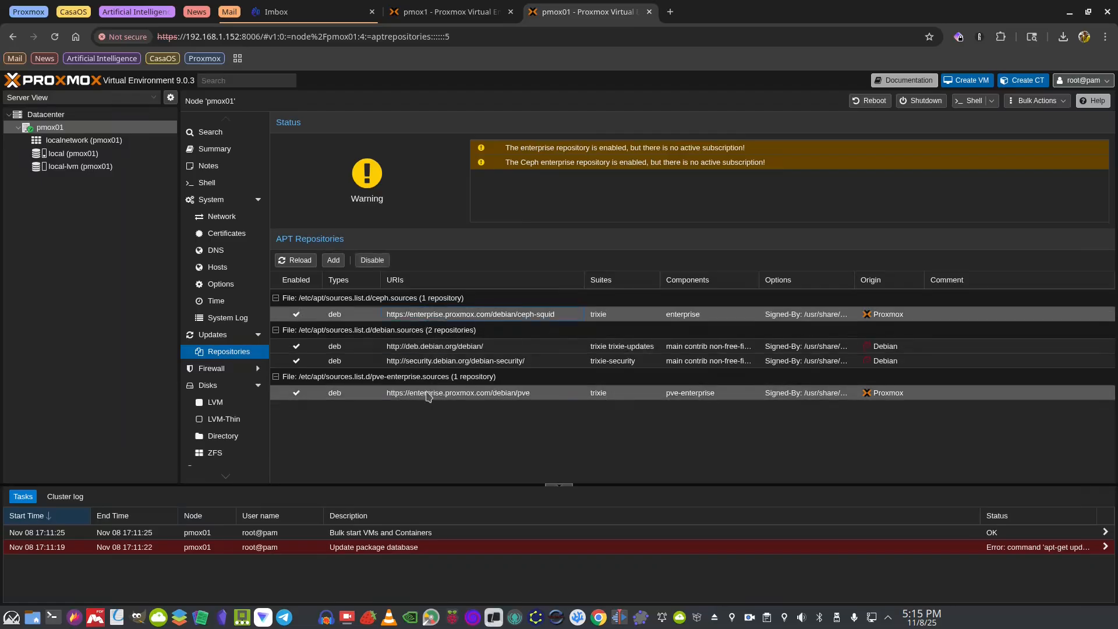
pyautogui.click(442, 316)
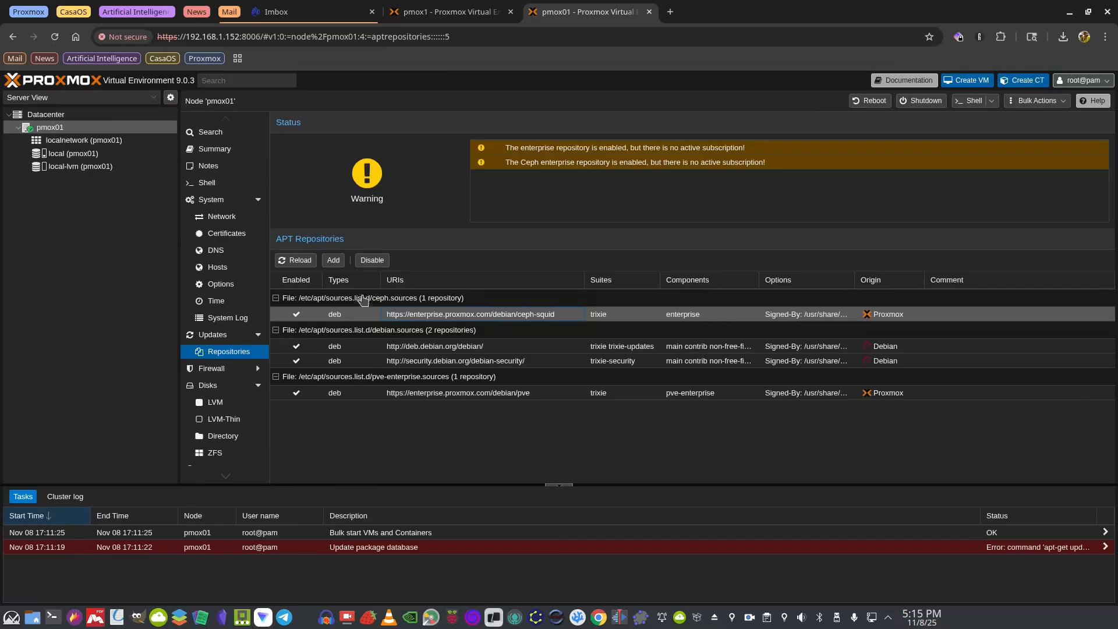
pyautogui.click(369, 262)
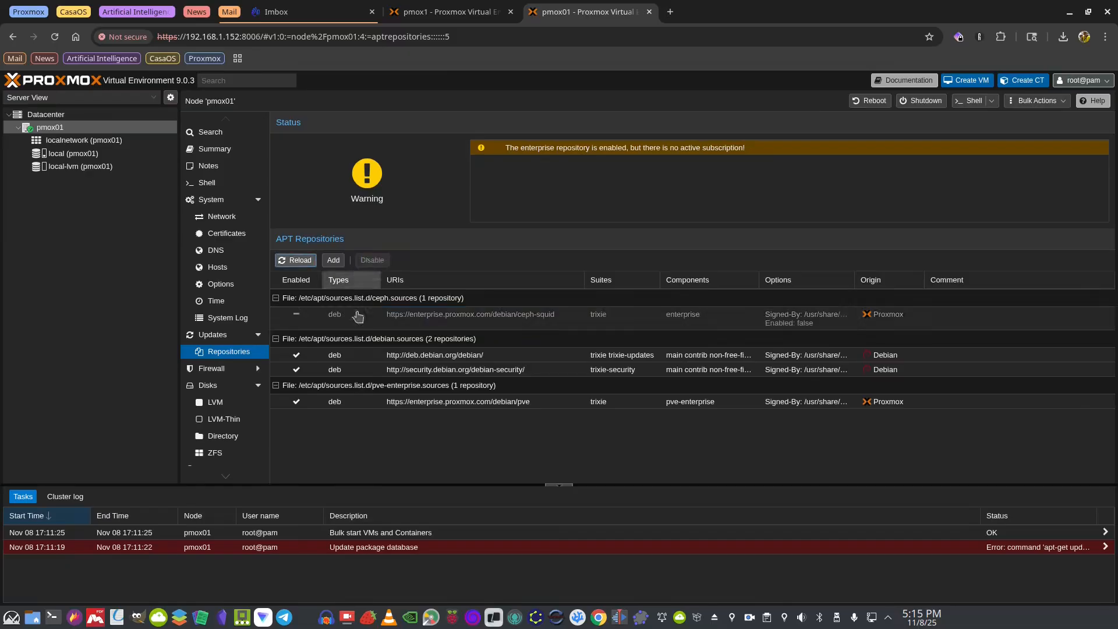
pyautogui.click(424, 401)
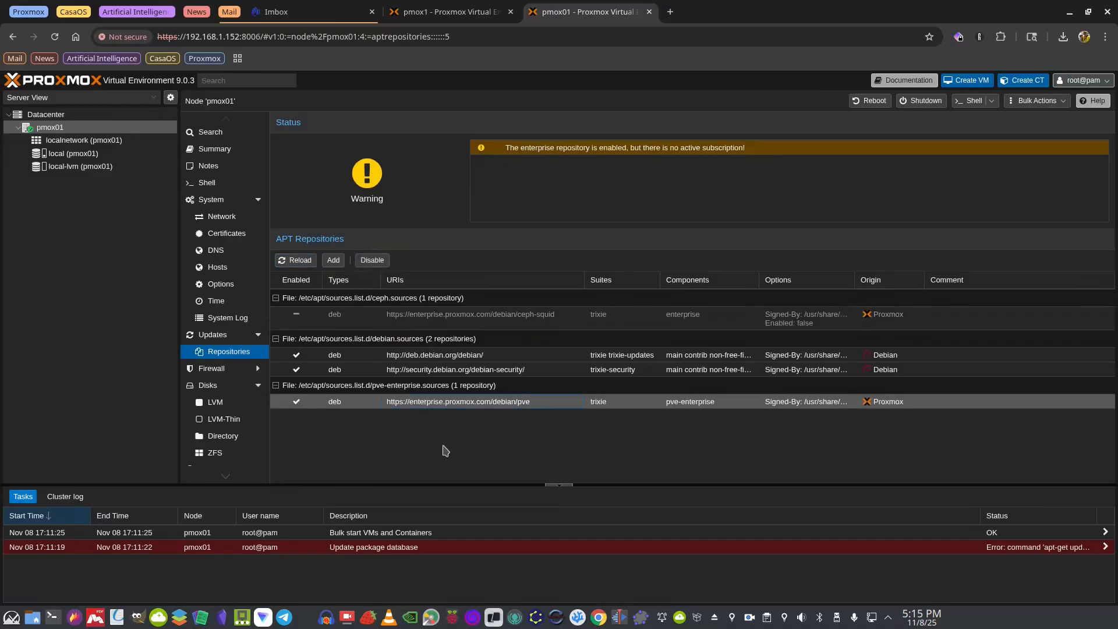
pyautogui.click(372, 260)
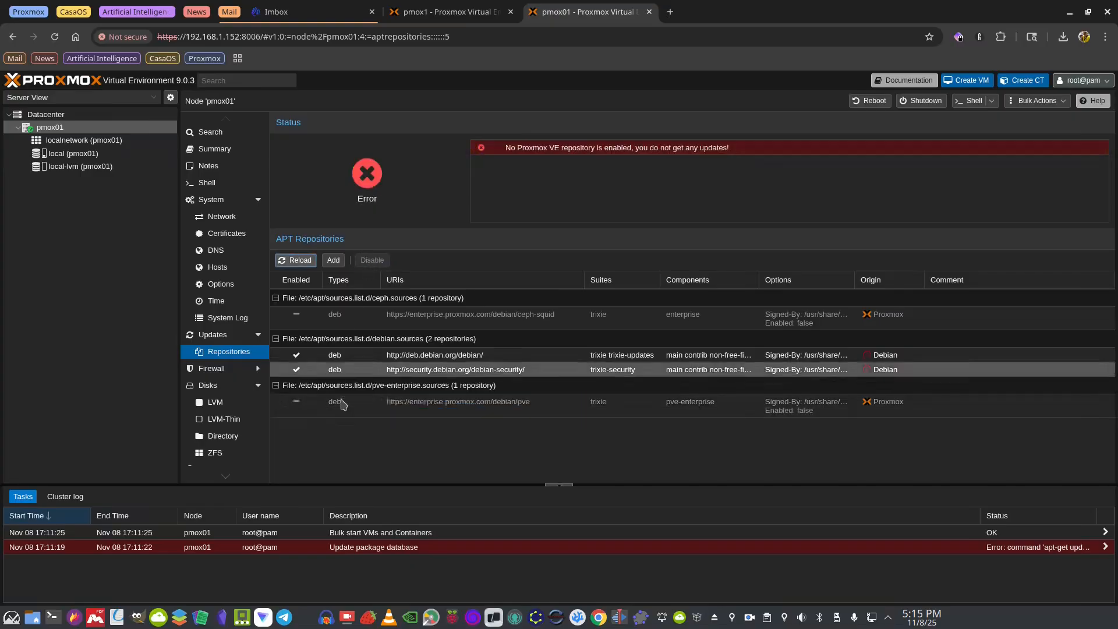
# Add the No-Subscription repository to pmox01, dismissing the subscription notice along the way
pyautogui.click(330, 264)
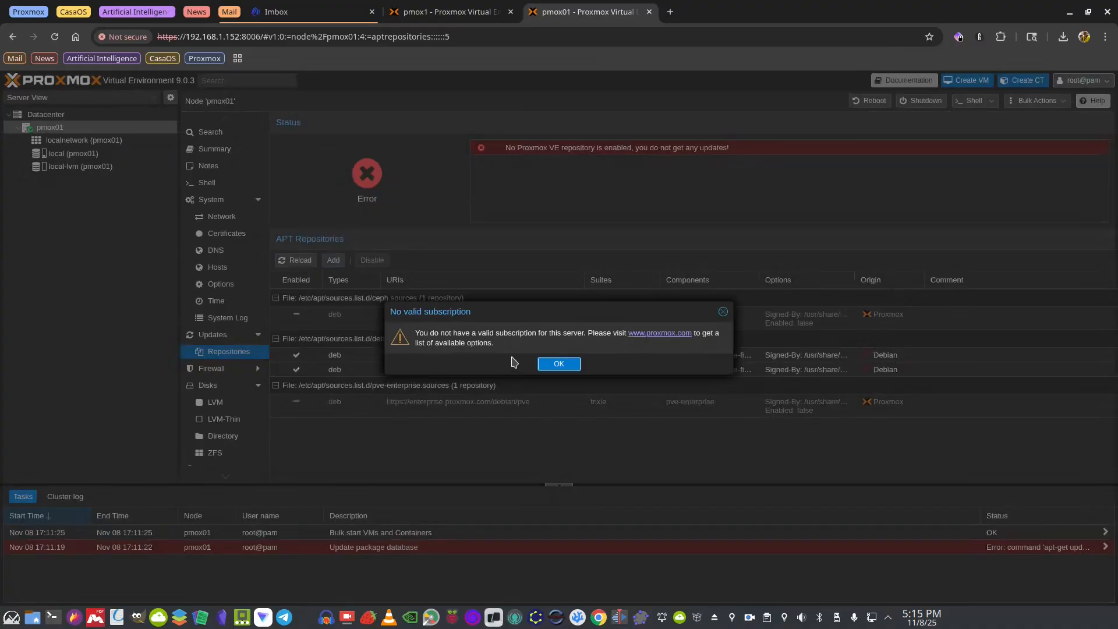
pyautogui.click(558, 365)
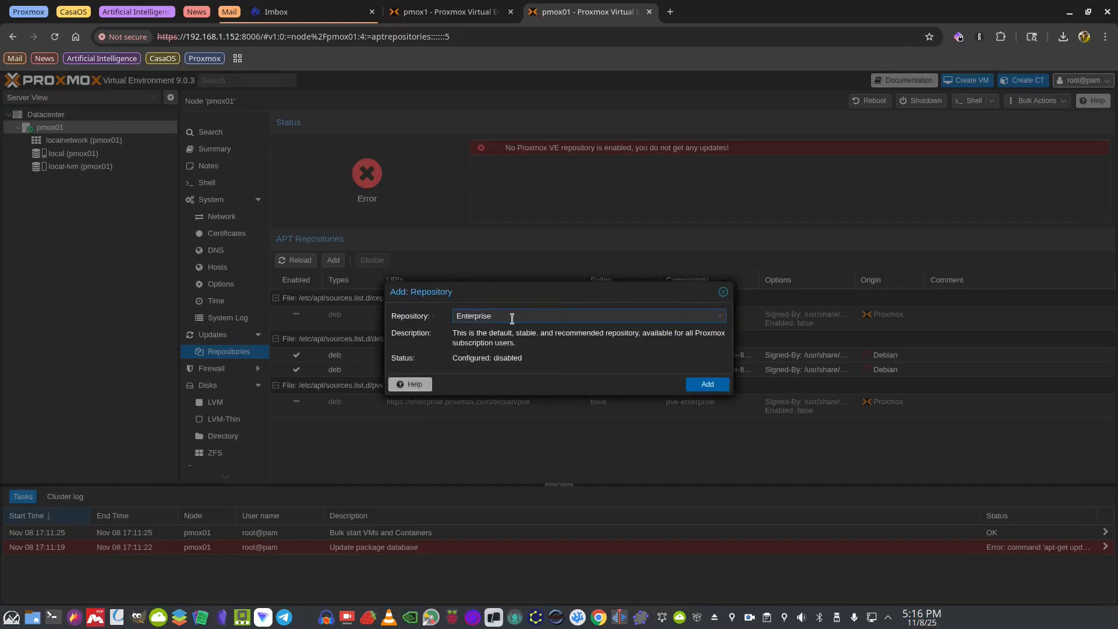
pyautogui.click(512, 317)
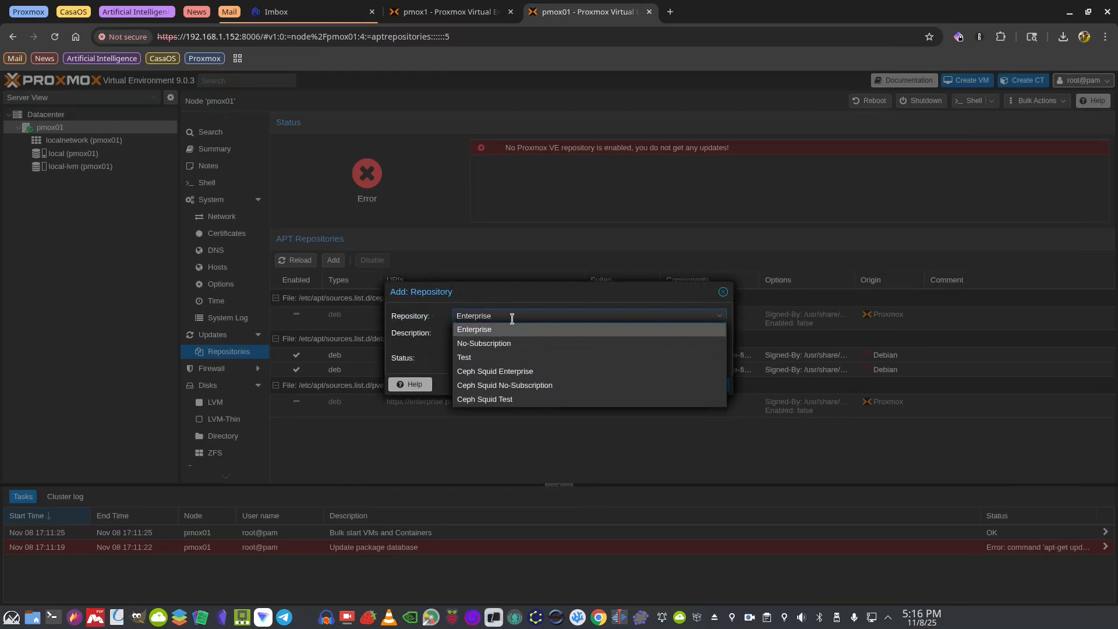
pyautogui.click(502, 345)
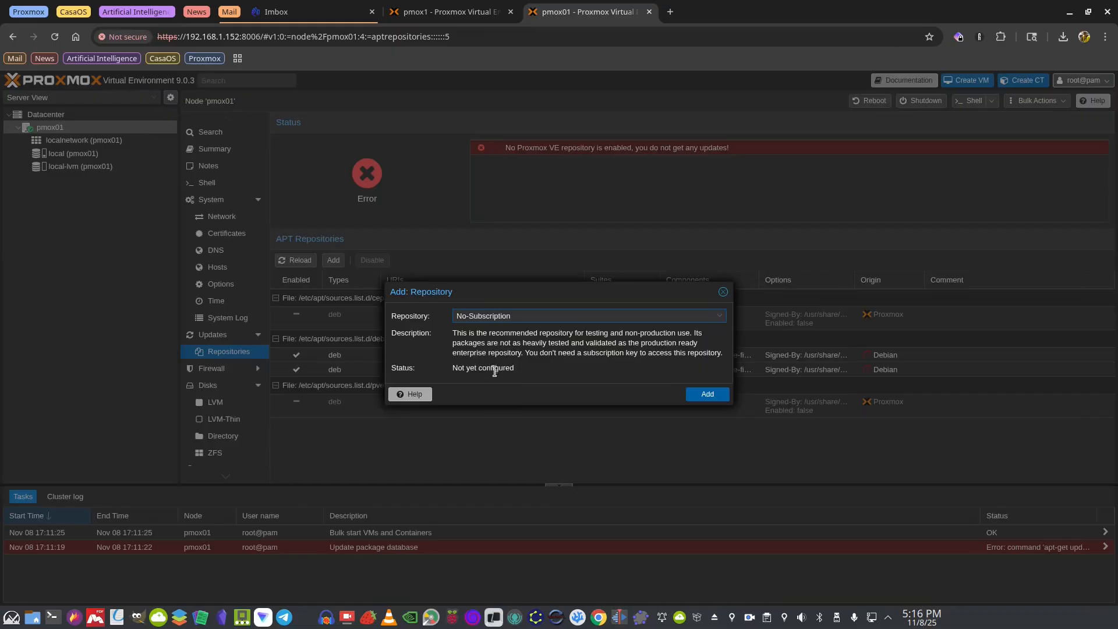
pyautogui.click(708, 394)
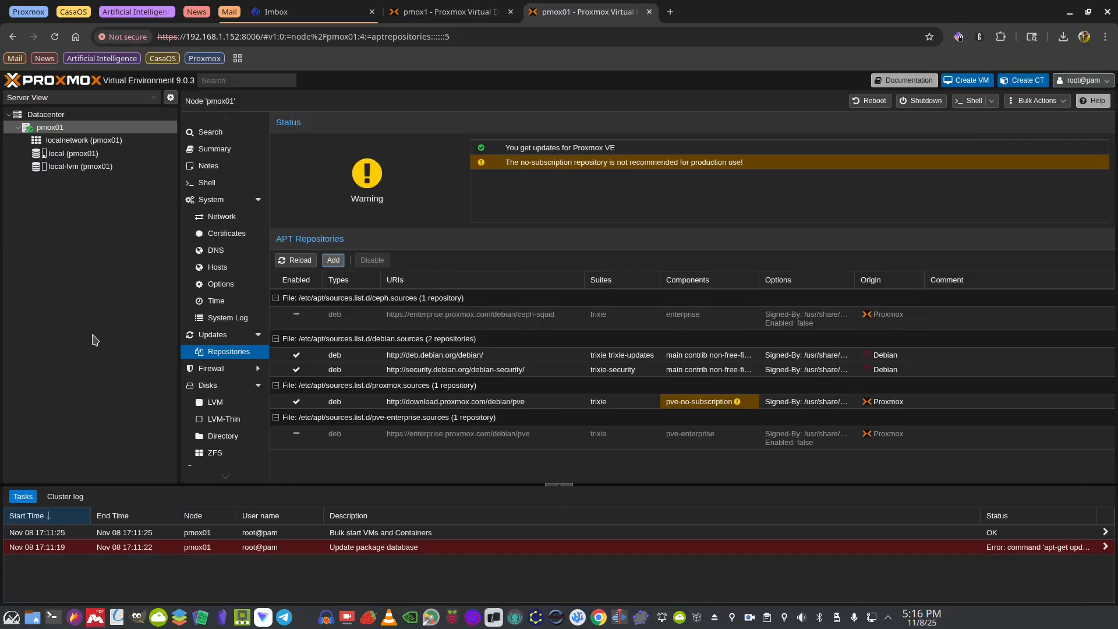
# Go from Datacenter to node pmox01 and show its Updates page
pyautogui.click(46, 116)
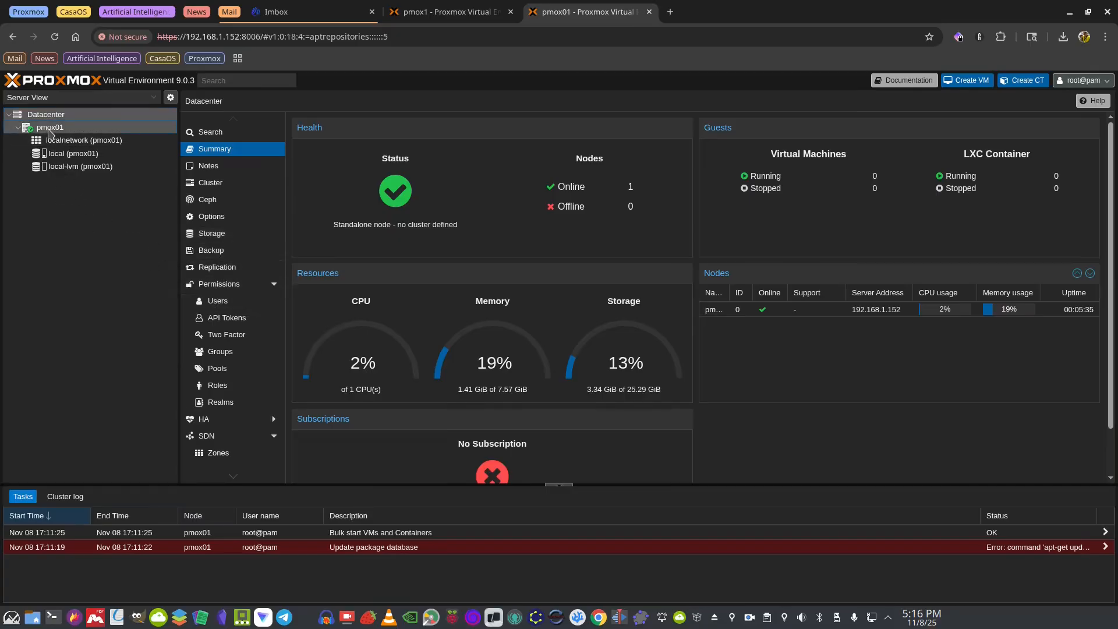
pyautogui.click(50, 128)
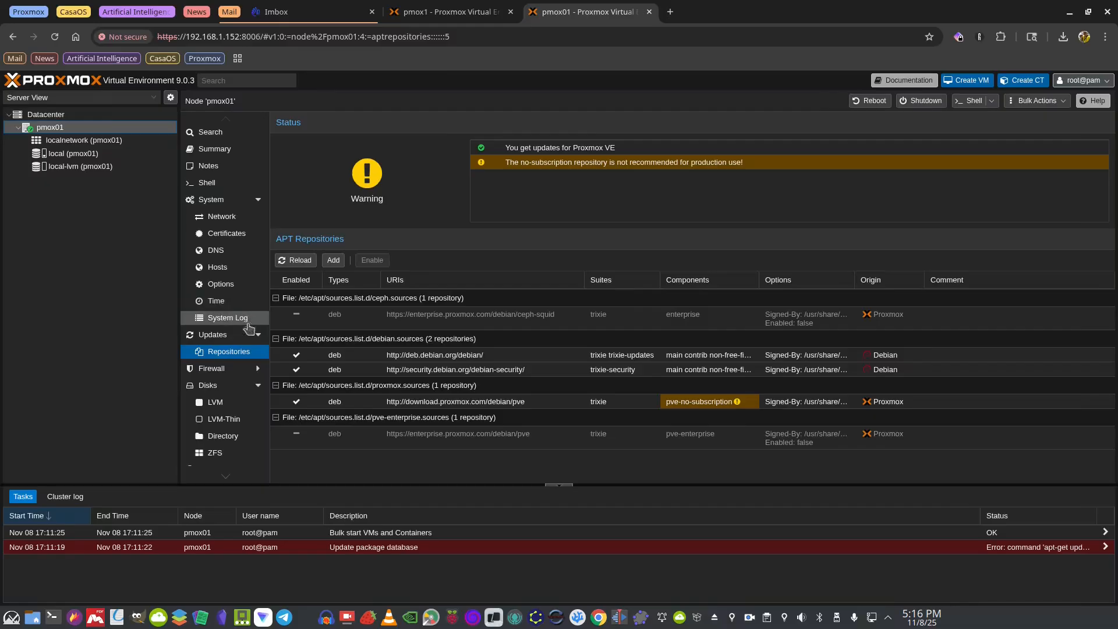
pyautogui.click(216, 342)
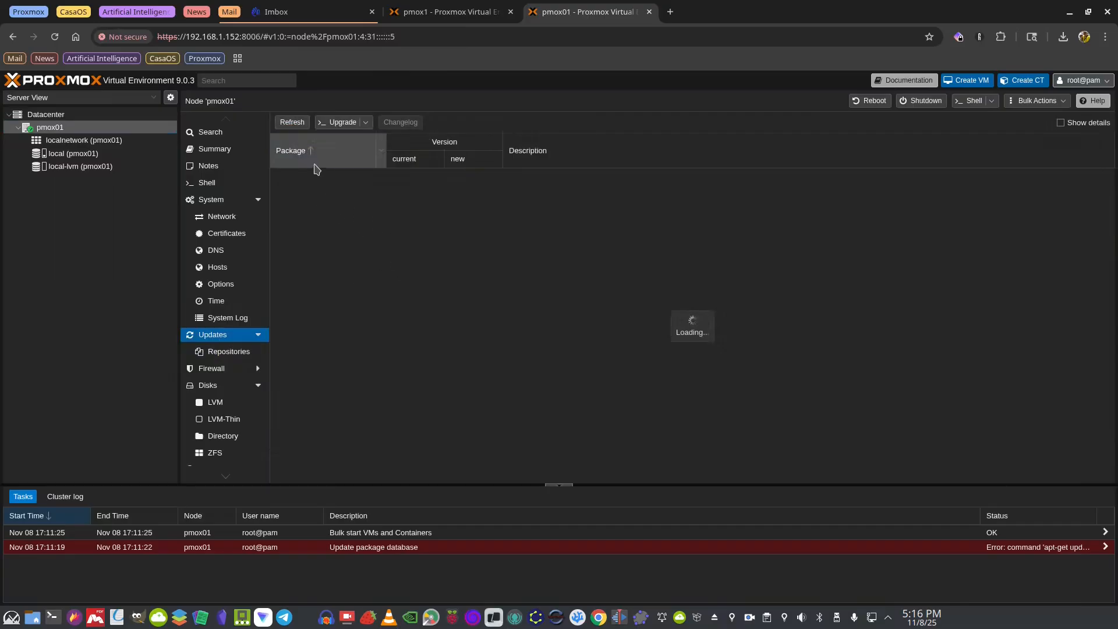
# Start the upgrade of the 47 pending packages and confirm the Y/n prompt
pyautogui.click(337, 123)
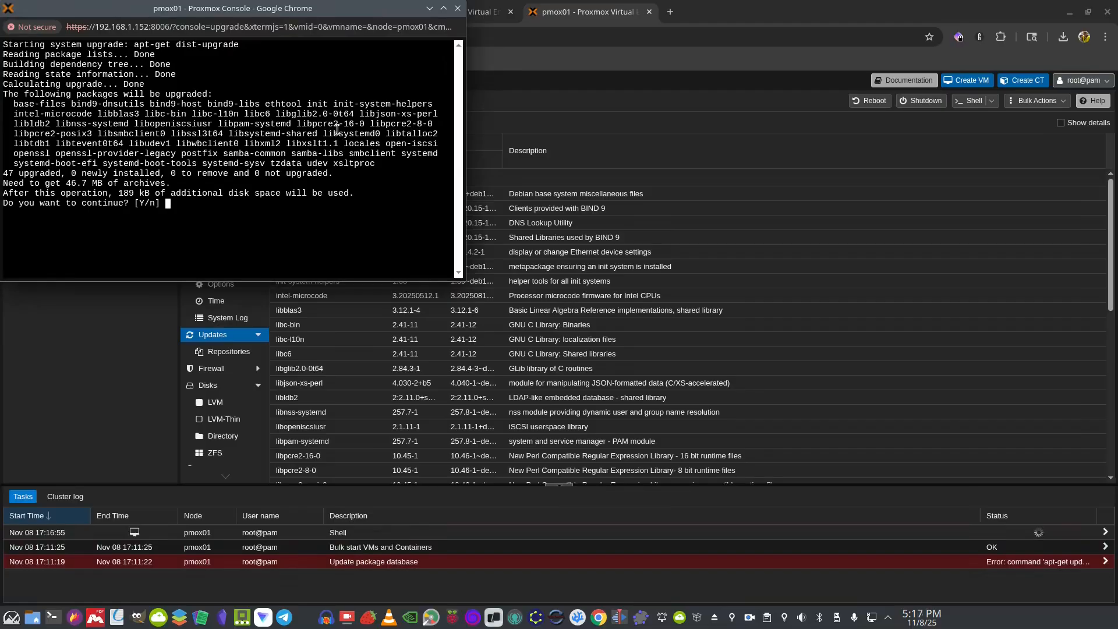
pyautogui.write('d')
pyautogui.press('Return')
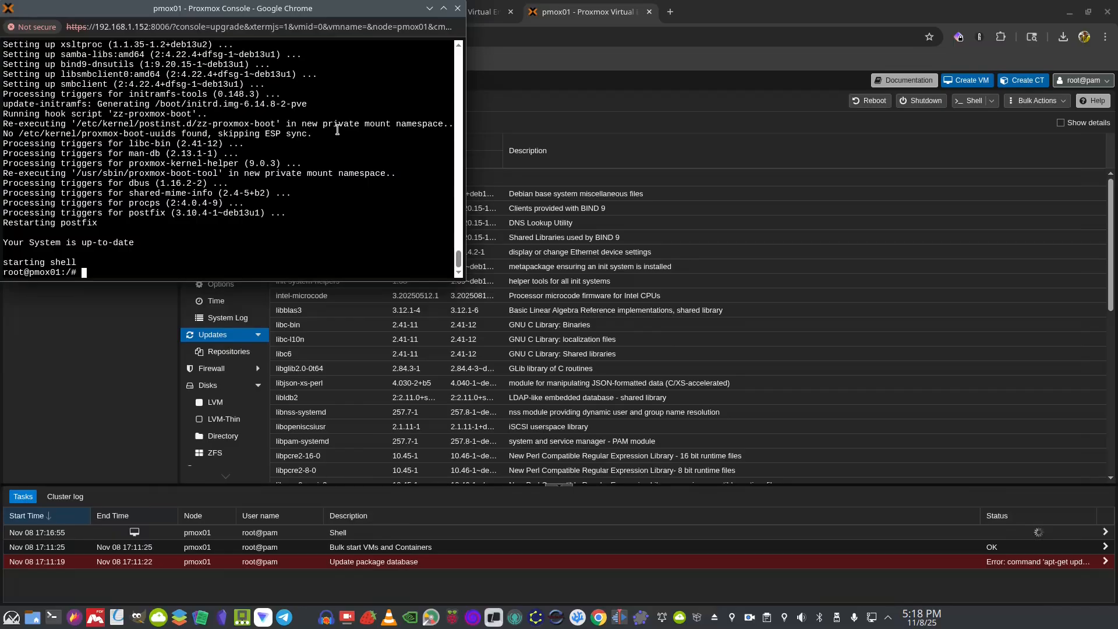
# Once the system reports up-to-date, exit the shell and close the console window
pyautogui.write('exit')
pyautogui.press('Return')
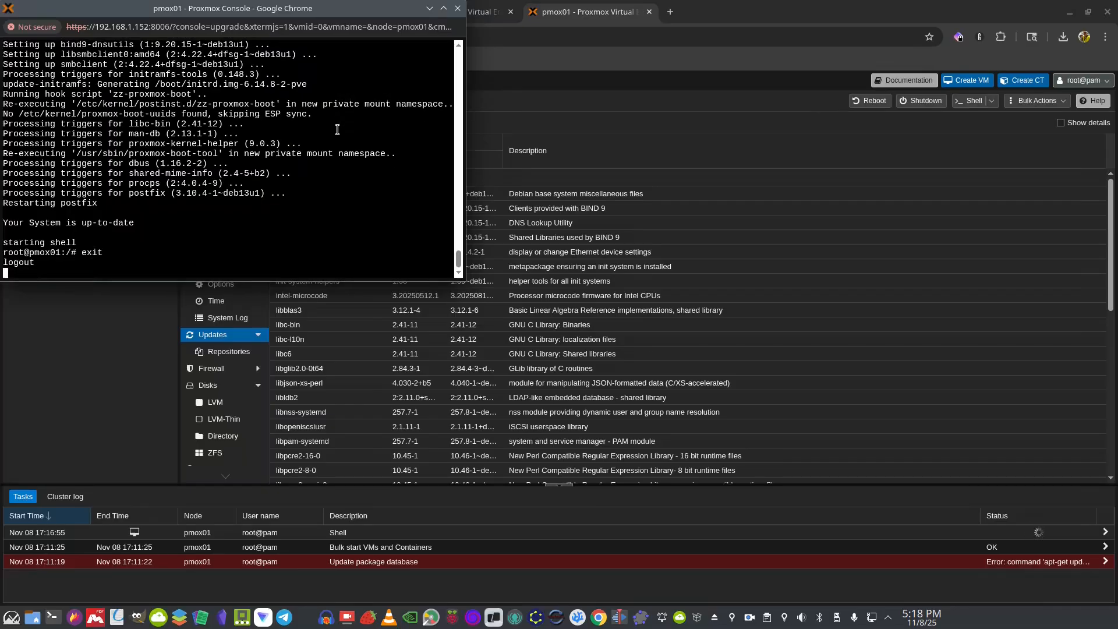
pyautogui.click(458, 9)
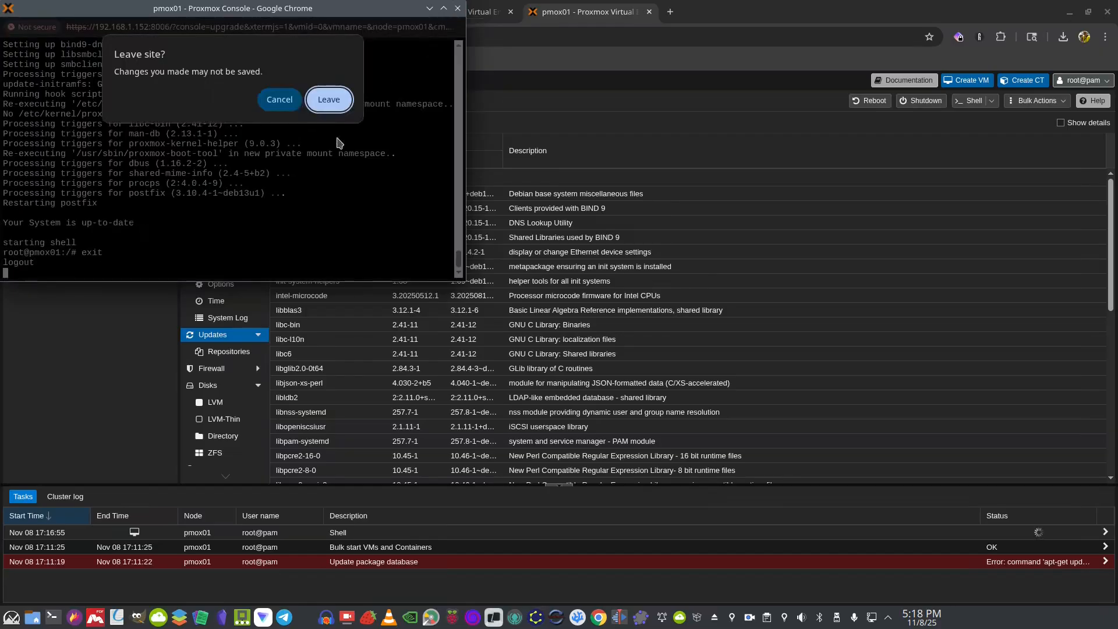
# Leave the console page and switch to the Proxmox VE Helper-Scripts site tab
pyautogui.click(329, 100)
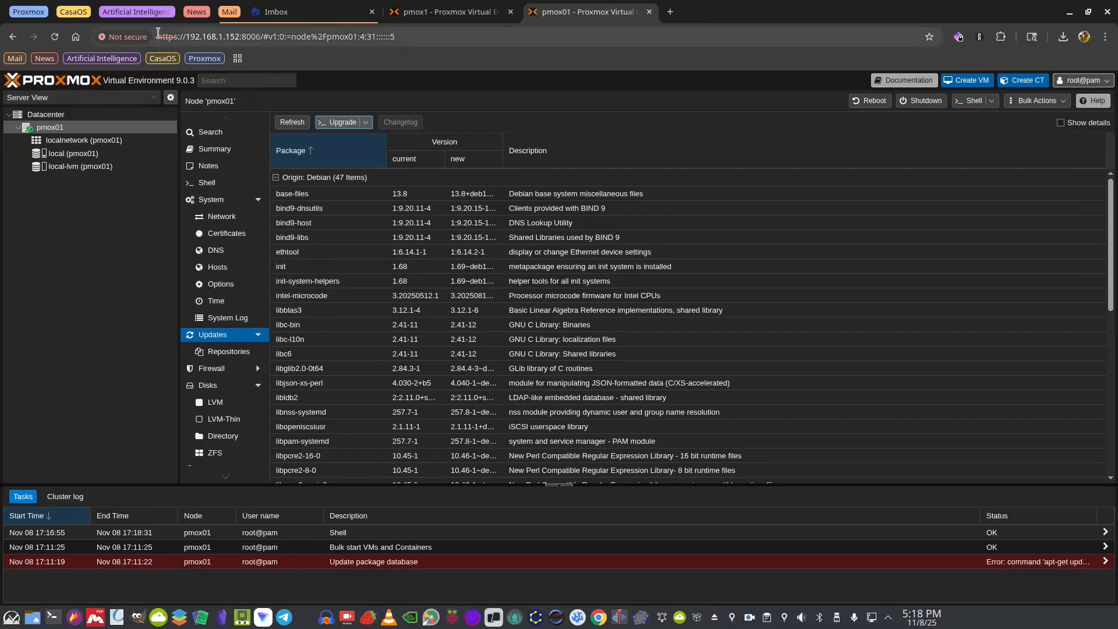
pyautogui.click(29, 12)
pyautogui.click(257, 11)
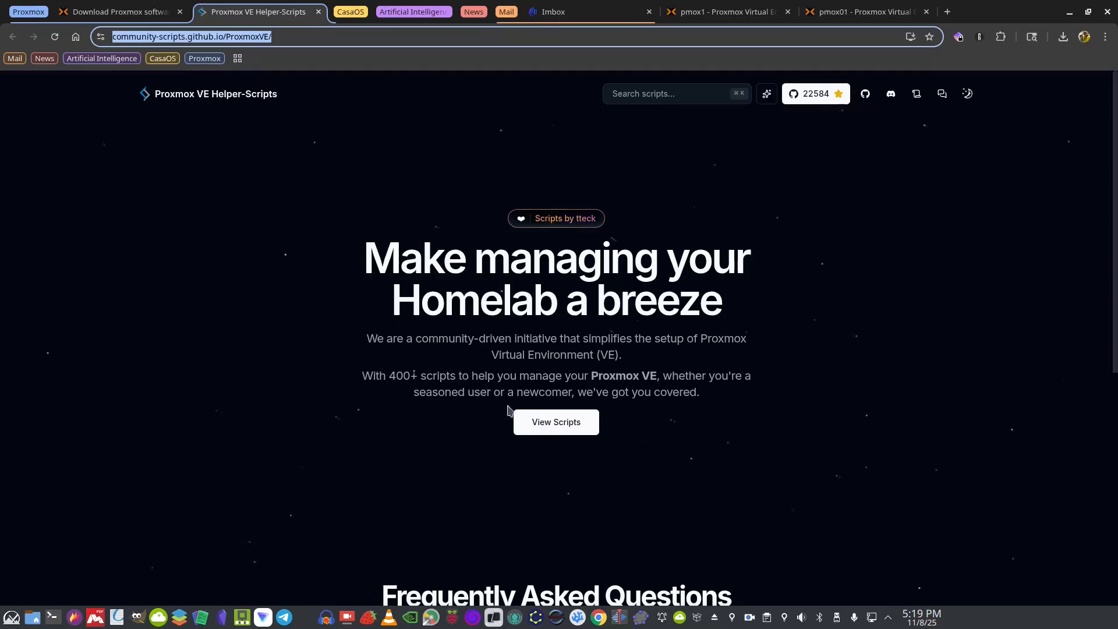
# Search the scripts list for 'pve' and open the PVE Post Install script page
pyautogui.click(552, 428)
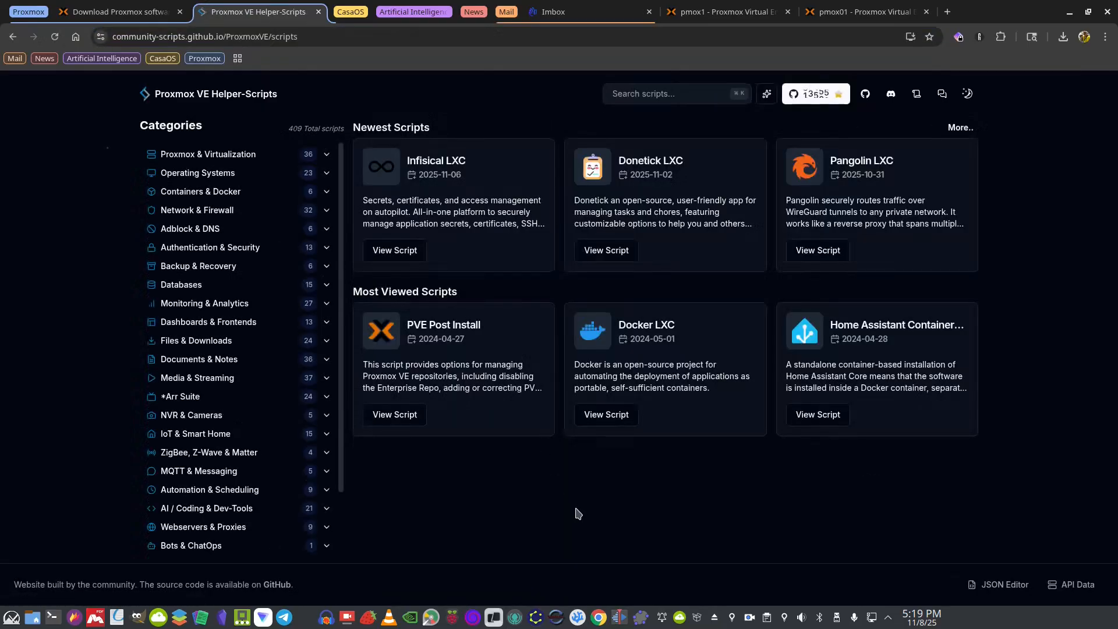
pyautogui.click(636, 102)
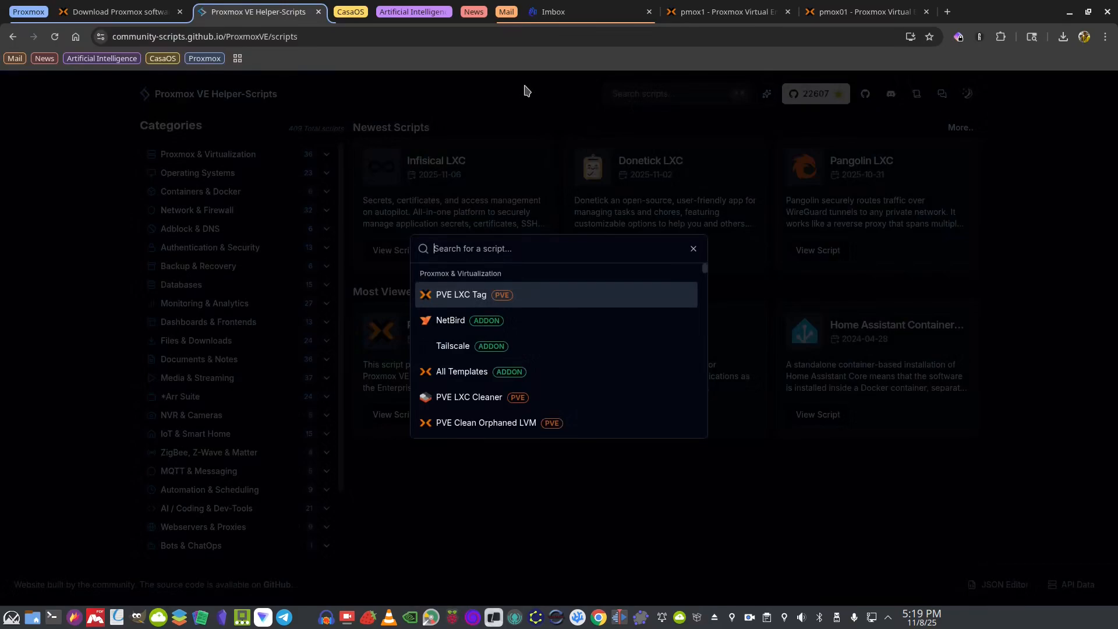
pyautogui.write('pve')
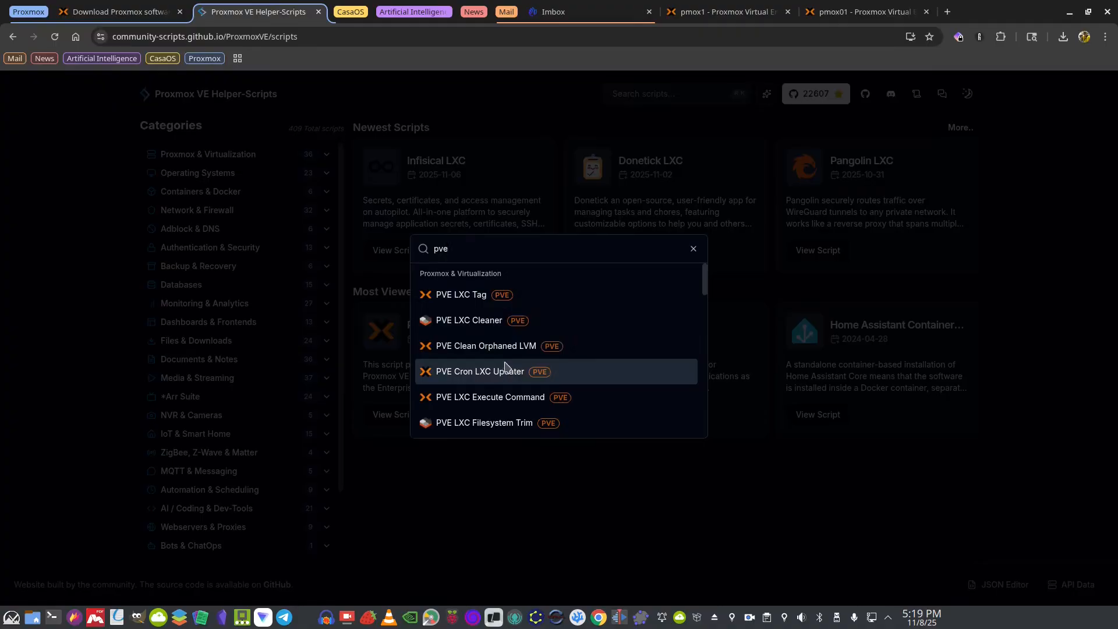
pyautogui.scroll(-3, 505, 366)
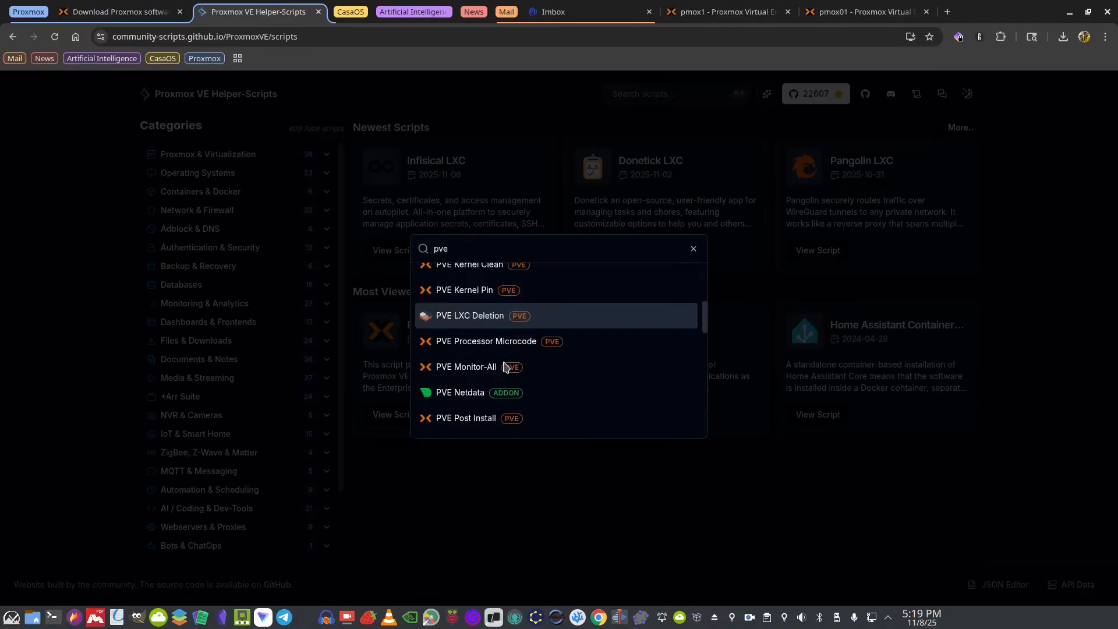
pyautogui.scroll(-1, 505, 365)
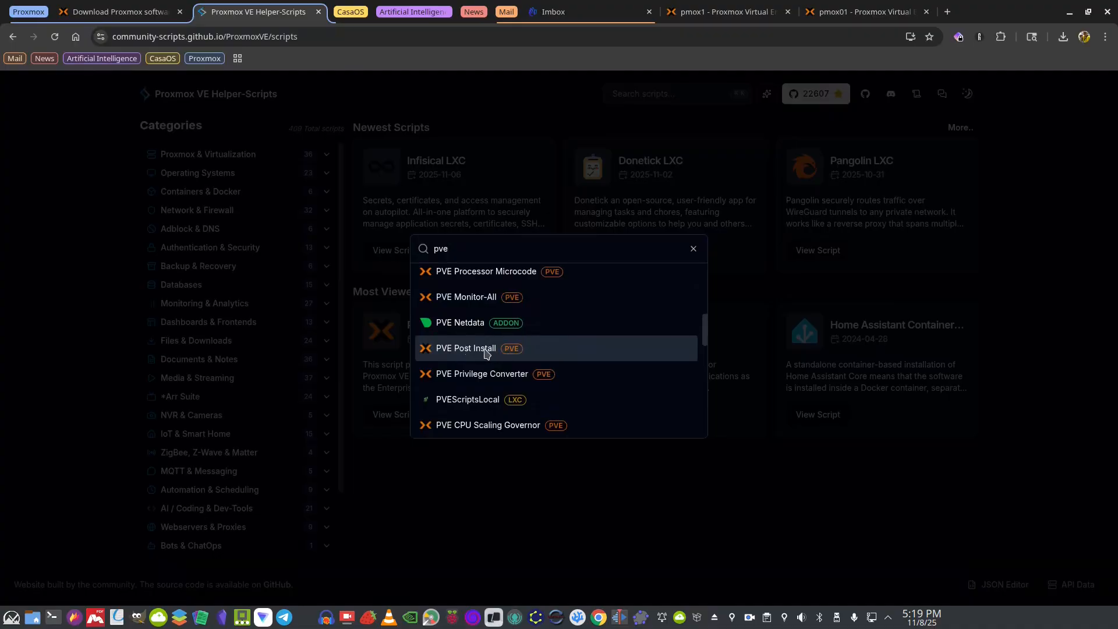
pyautogui.click(485, 353)
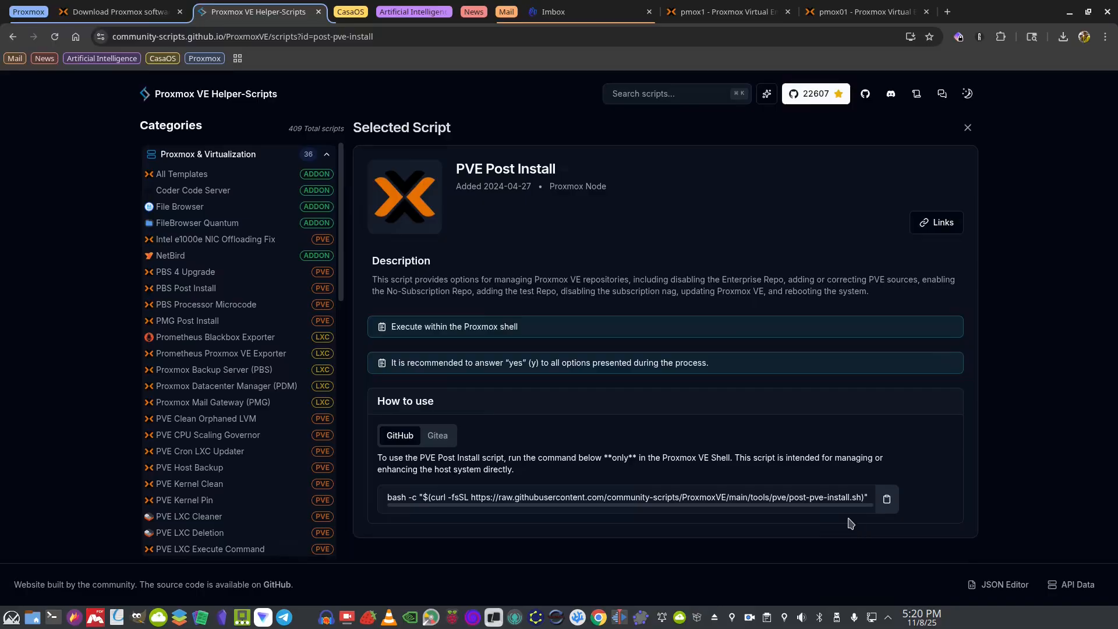
# Copy the PVE Post Install shell command and return to the pmox01 management tab
pyautogui.click(887, 501)
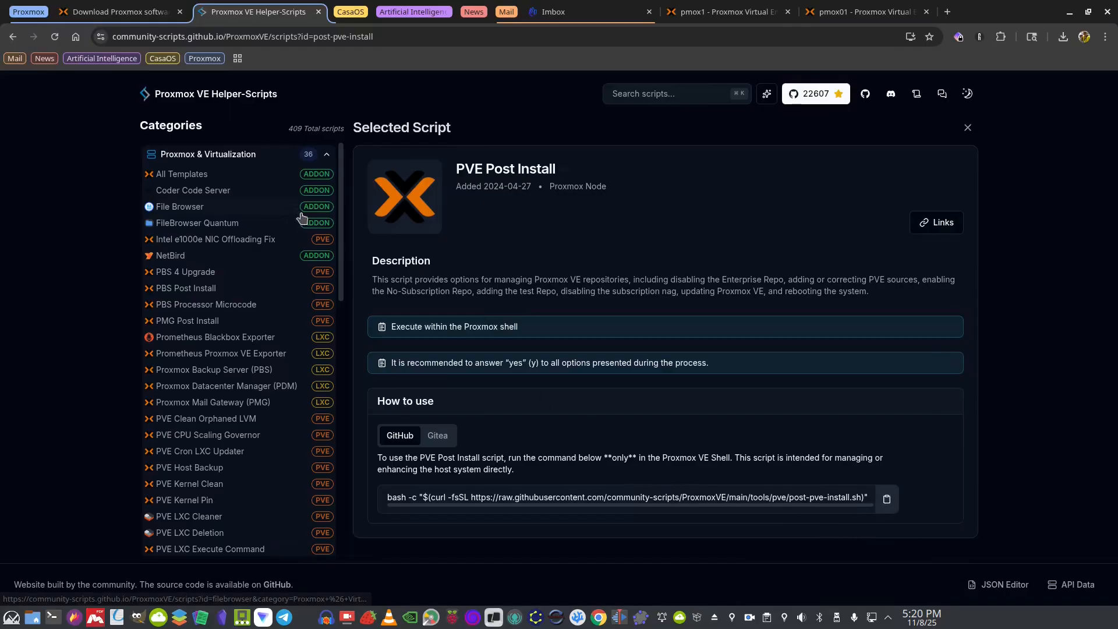
pyautogui.click(133, 12)
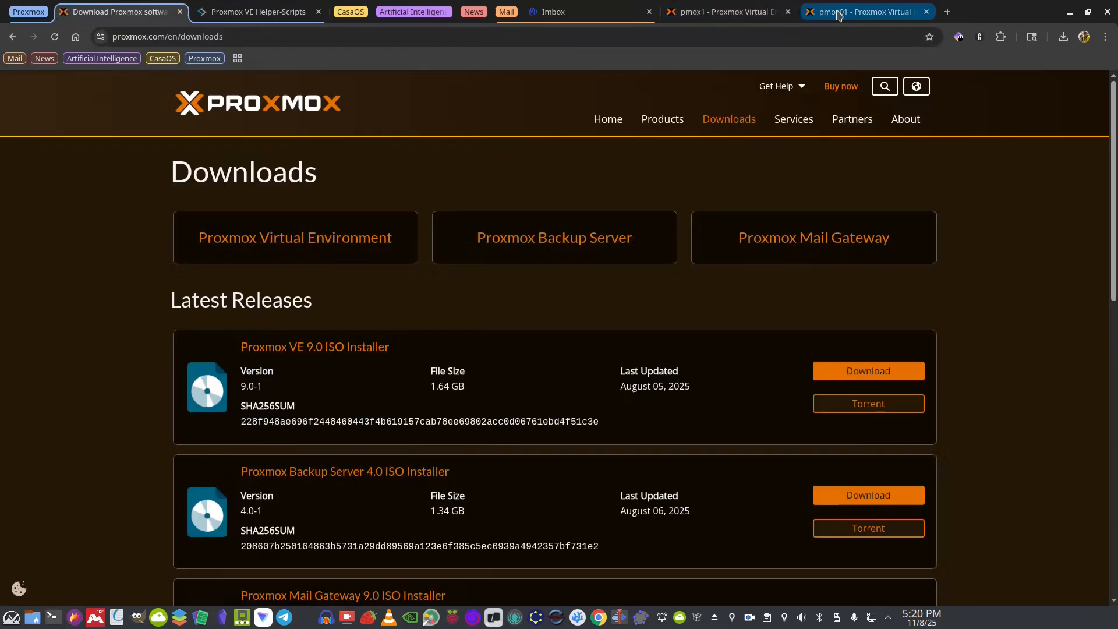
pyautogui.click(818, 12)
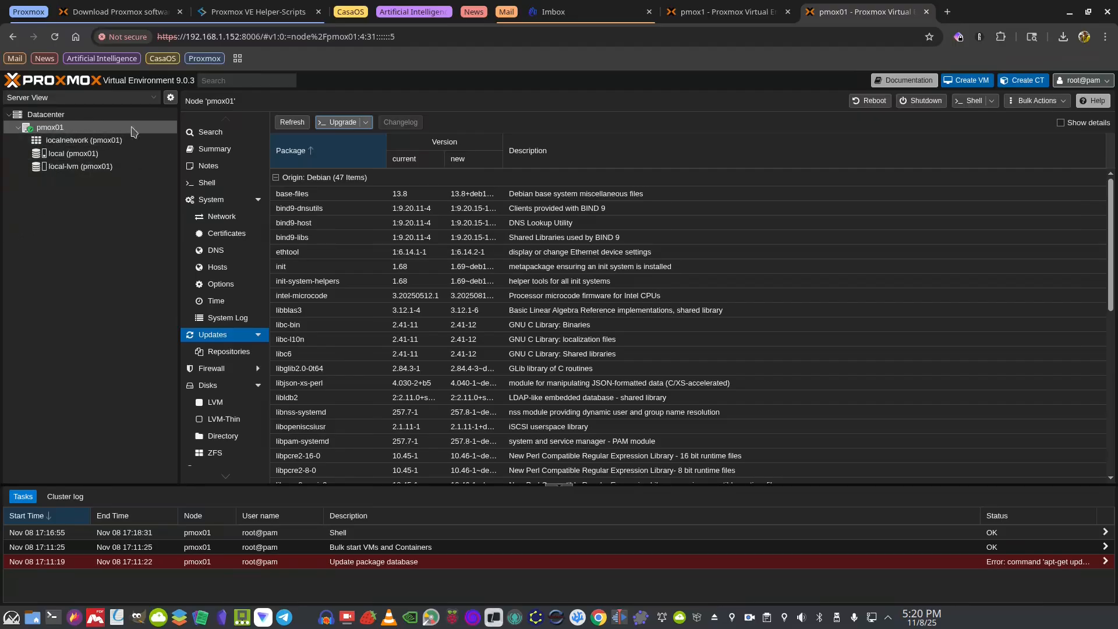
# In pmox01's shell, paste and run the post-install command, confirming with y
pyautogui.click(207, 184)
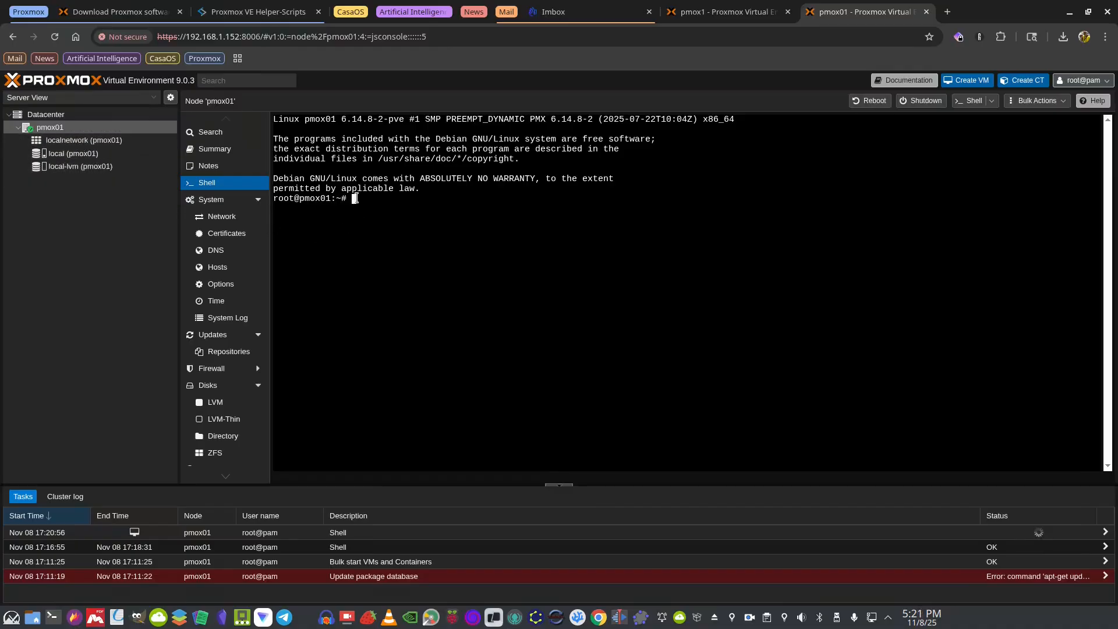
pyautogui.rightClick(355, 199)
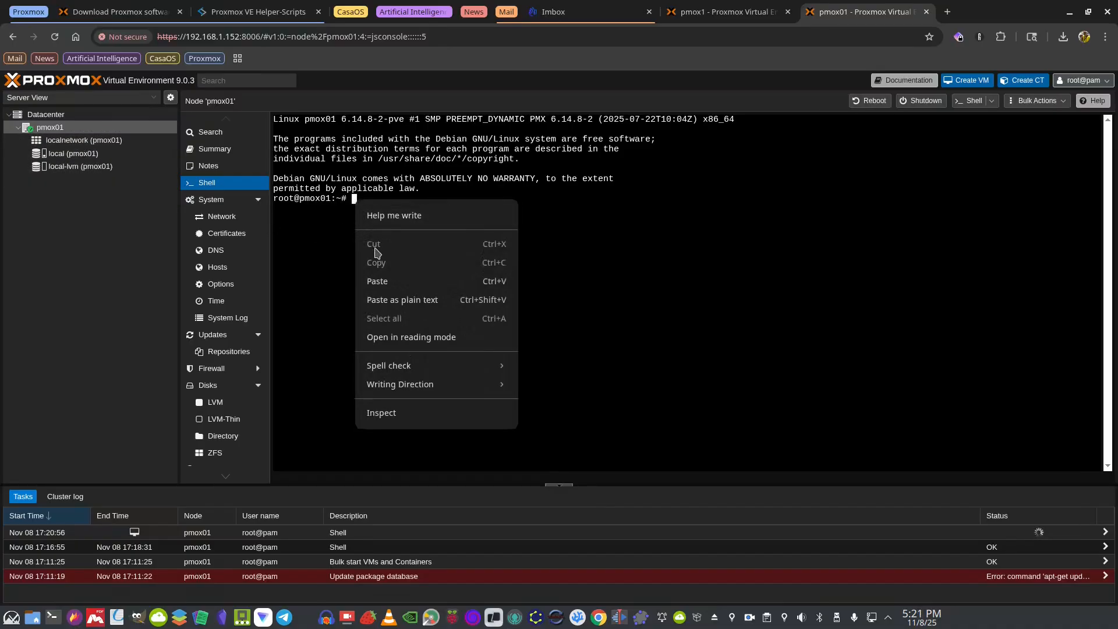
pyautogui.click(376, 283)
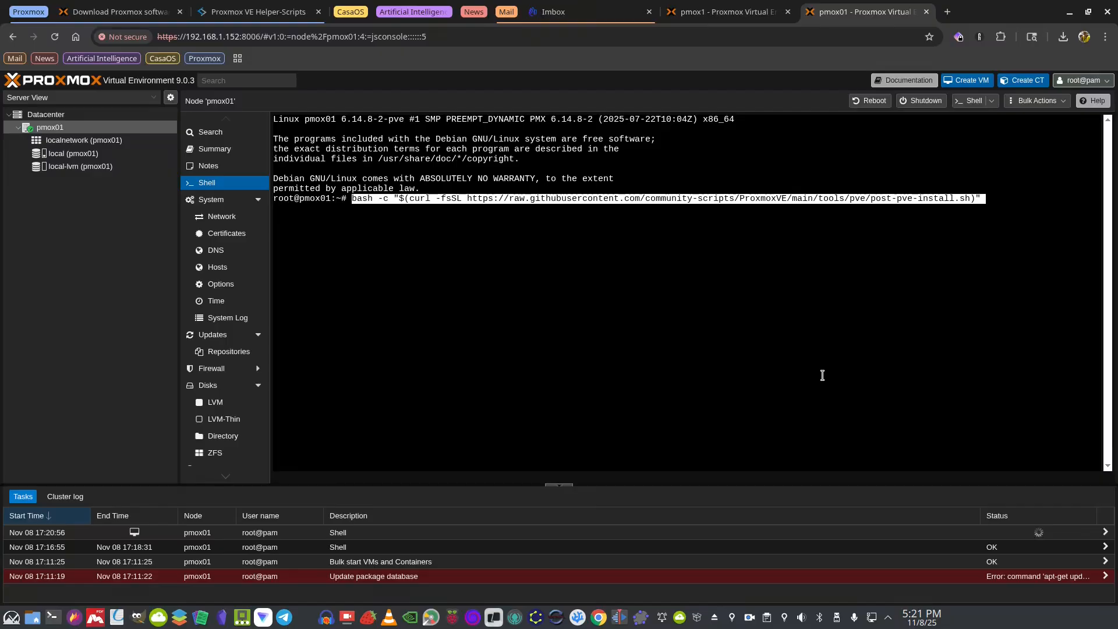
pyautogui.press('Return')
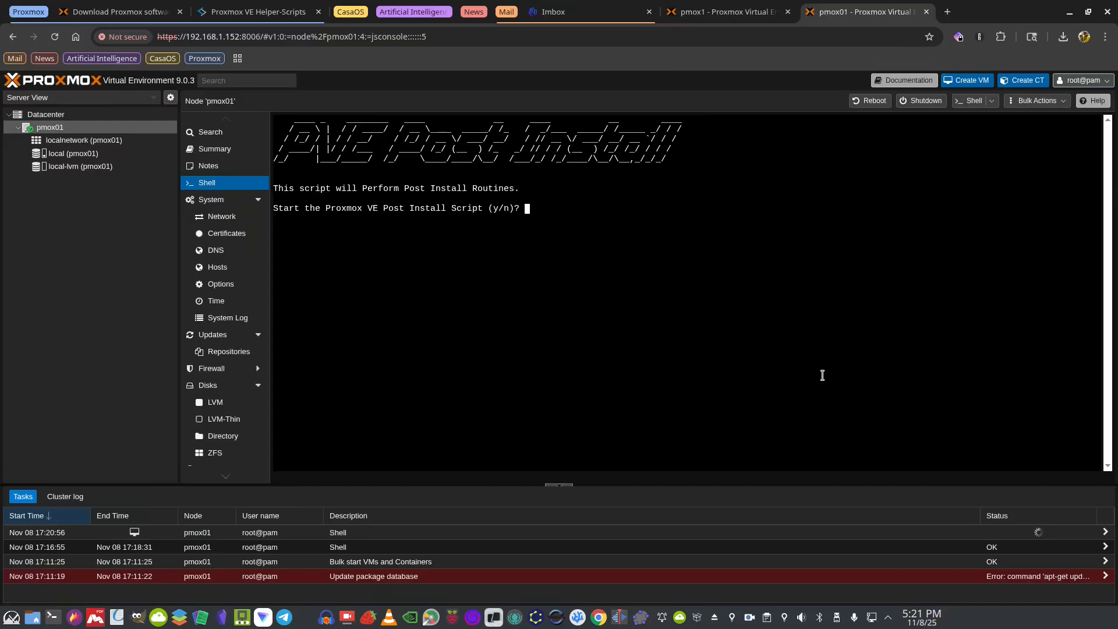
pyautogui.write('y')
pyautogui.press('Return')
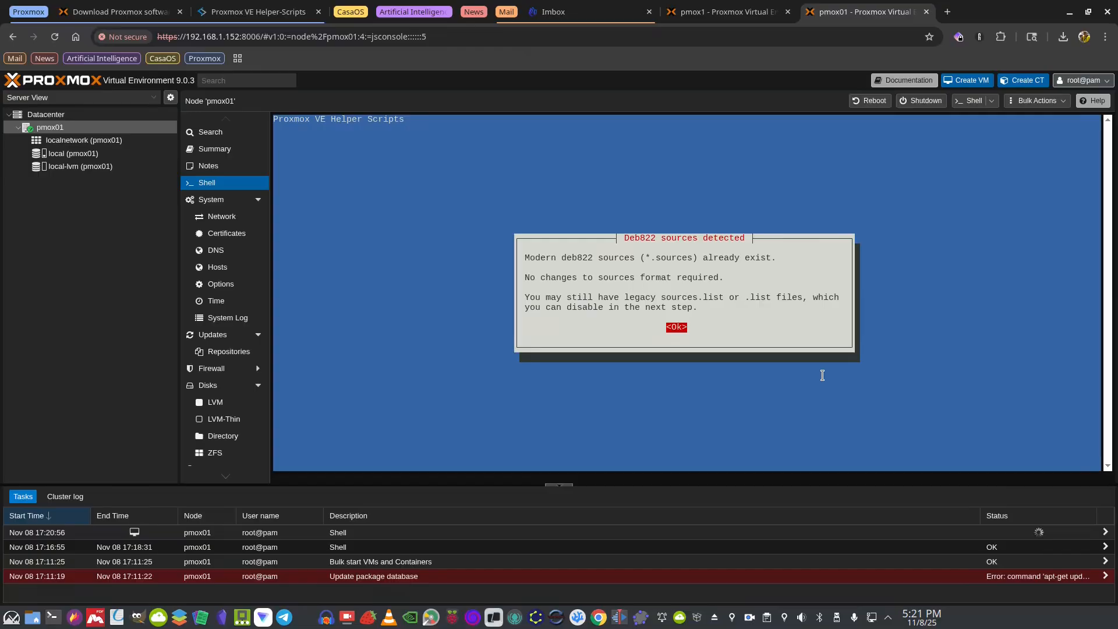
# Acknowledge the deb822 sources notice and choose 'disable' for the pve-enterprise repository
pyautogui.press('Return')
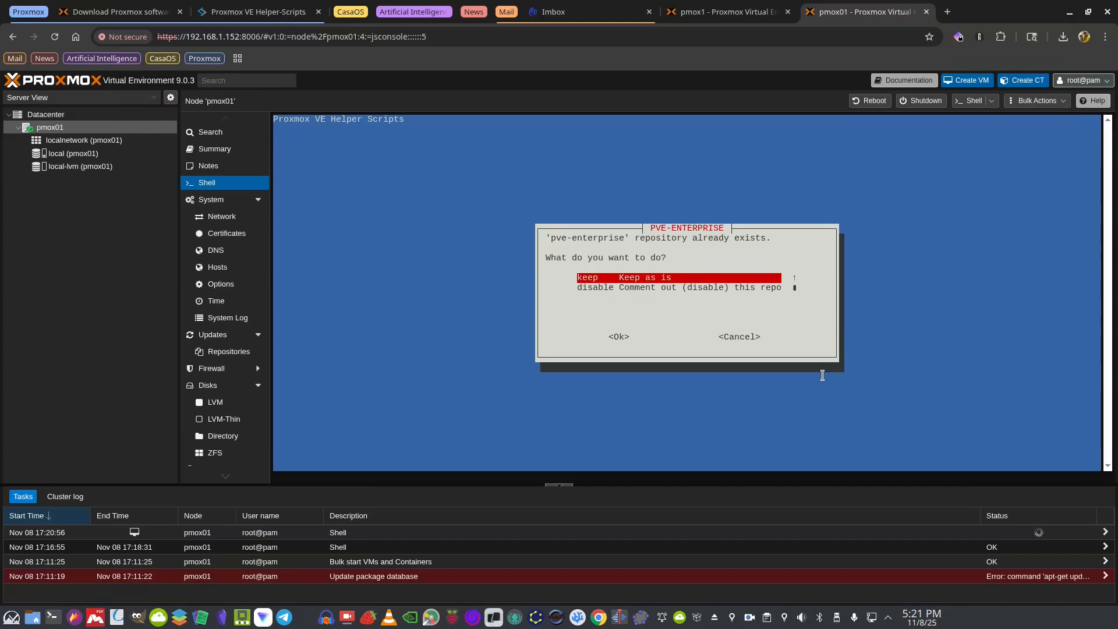
pyautogui.press('Down')
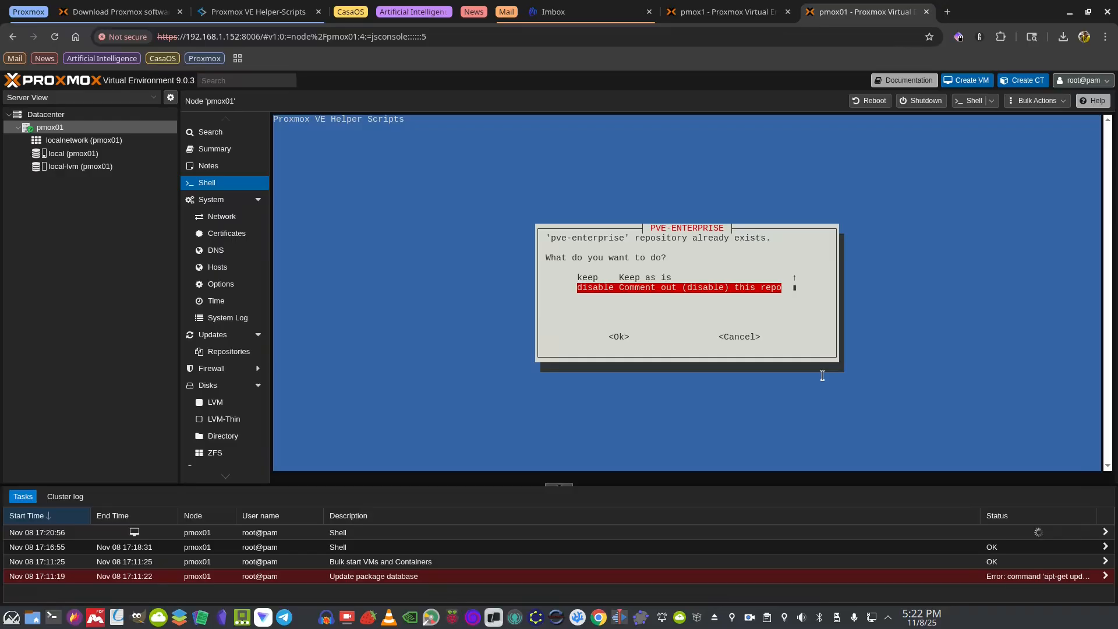
pyautogui.press('Tab')
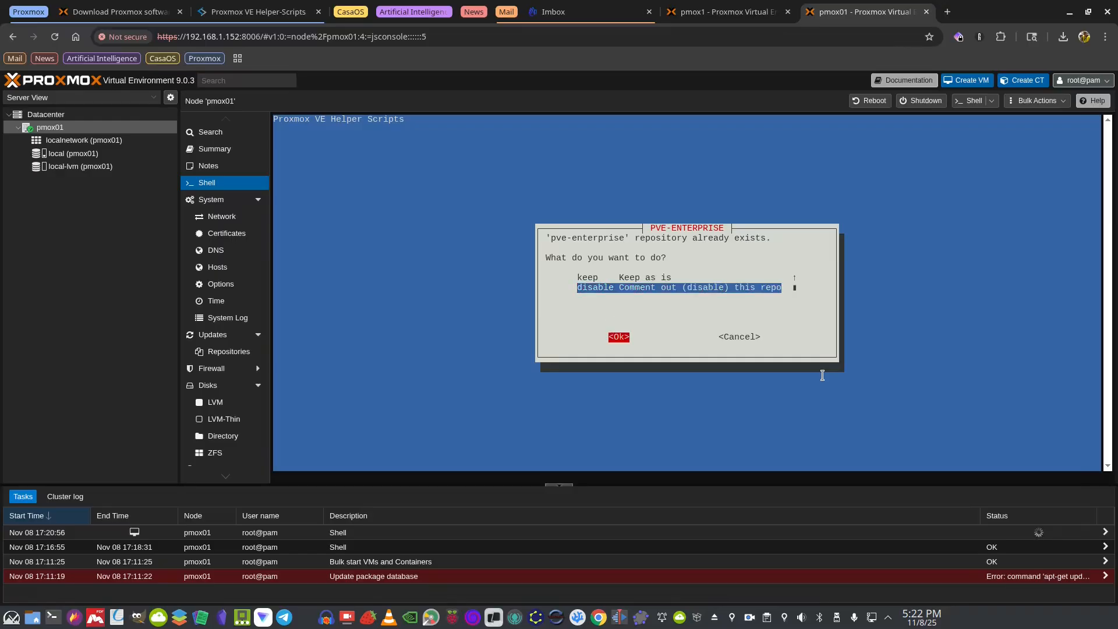
pyautogui.press('Return')
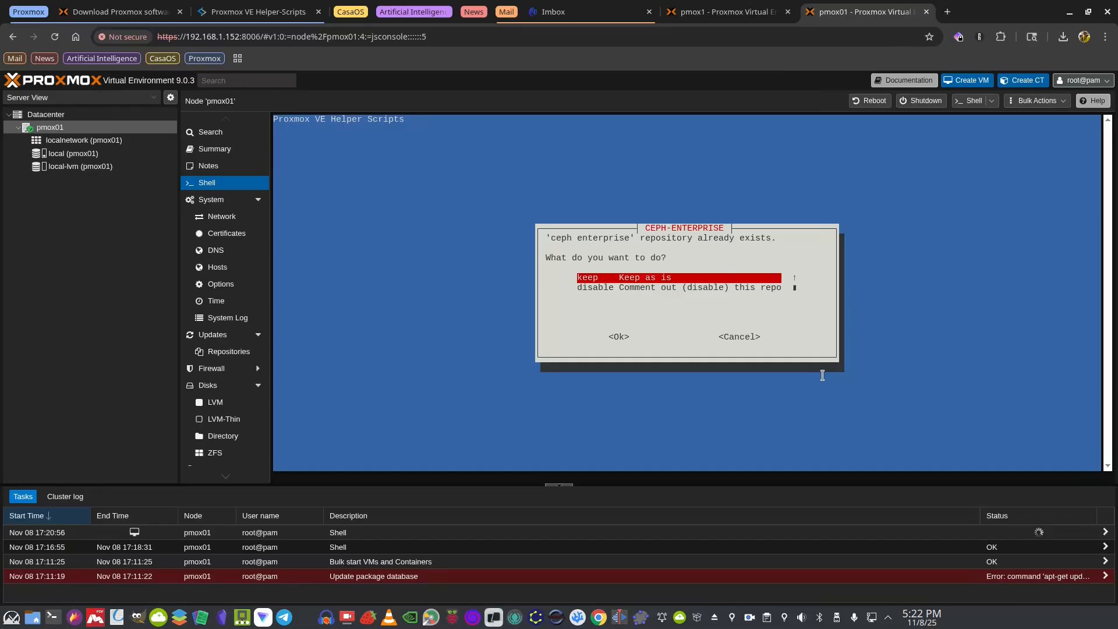
# Keep ceph-enterprise and pve-no-subscription, add a disabled pvetest repo, remove the subscription nag, and dismiss the support notice
pyautogui.press('Return')
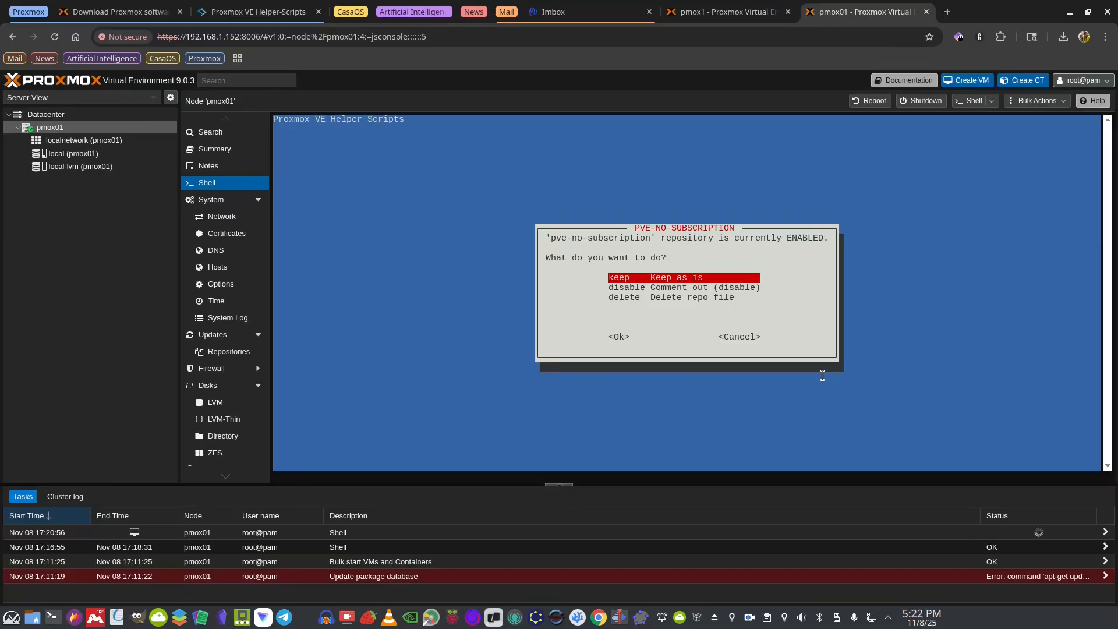
pyautogui.press('Return')
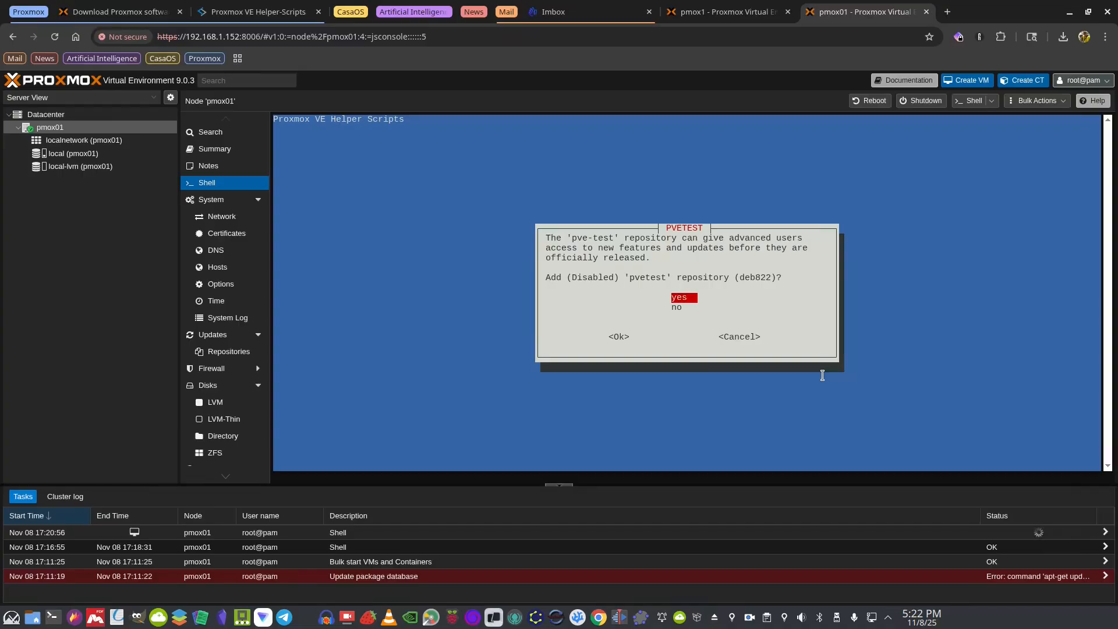
pyautogui.press('Return')
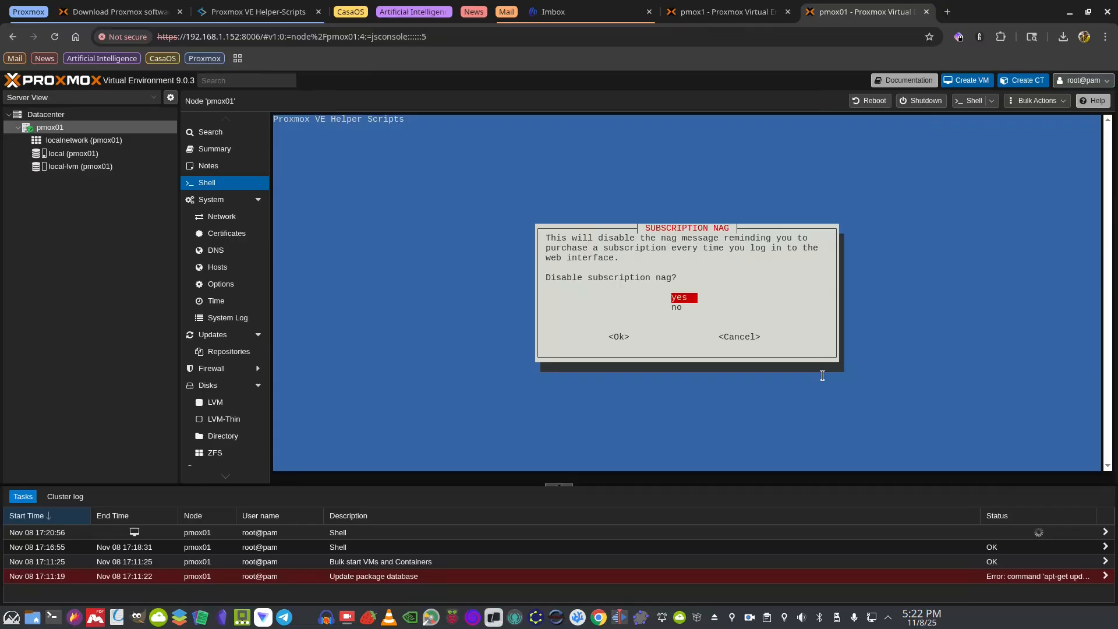
pyautogui.press('Return')
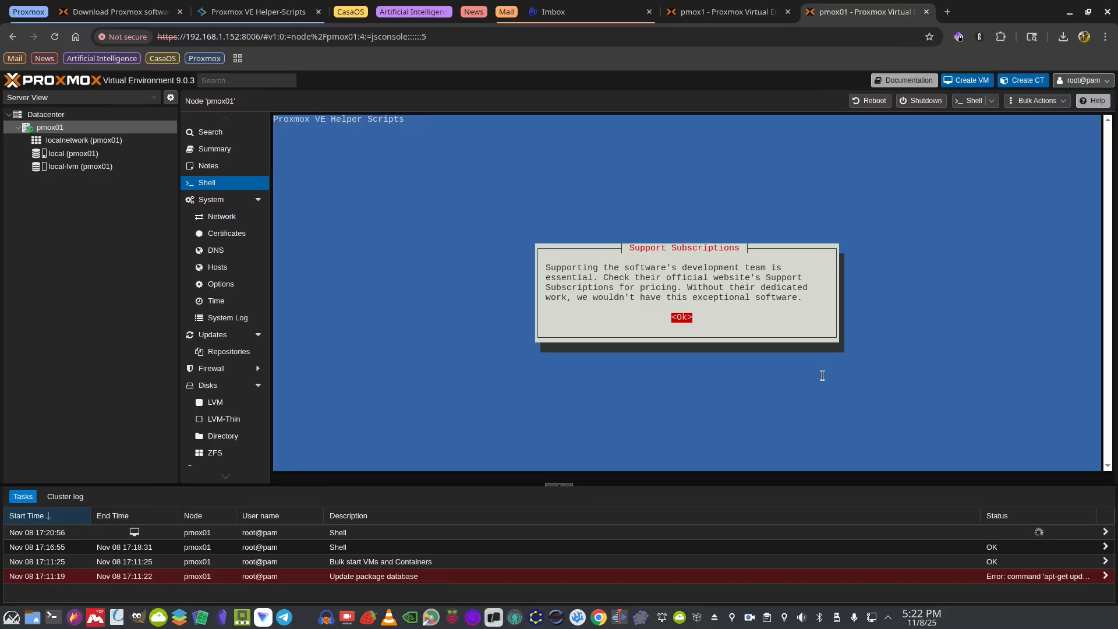
pyautogui.press('Return')
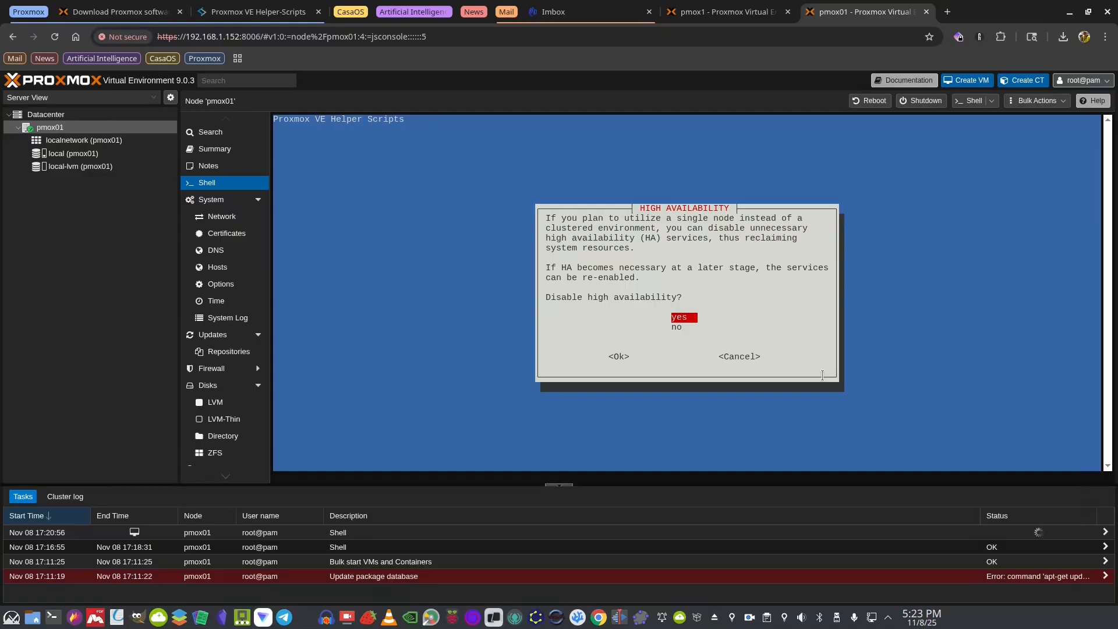
# Answer yes to disabling HA and Corosync, no to updating Proxmox VE, and acknowledge the reminder
pyautogui.press('Return')
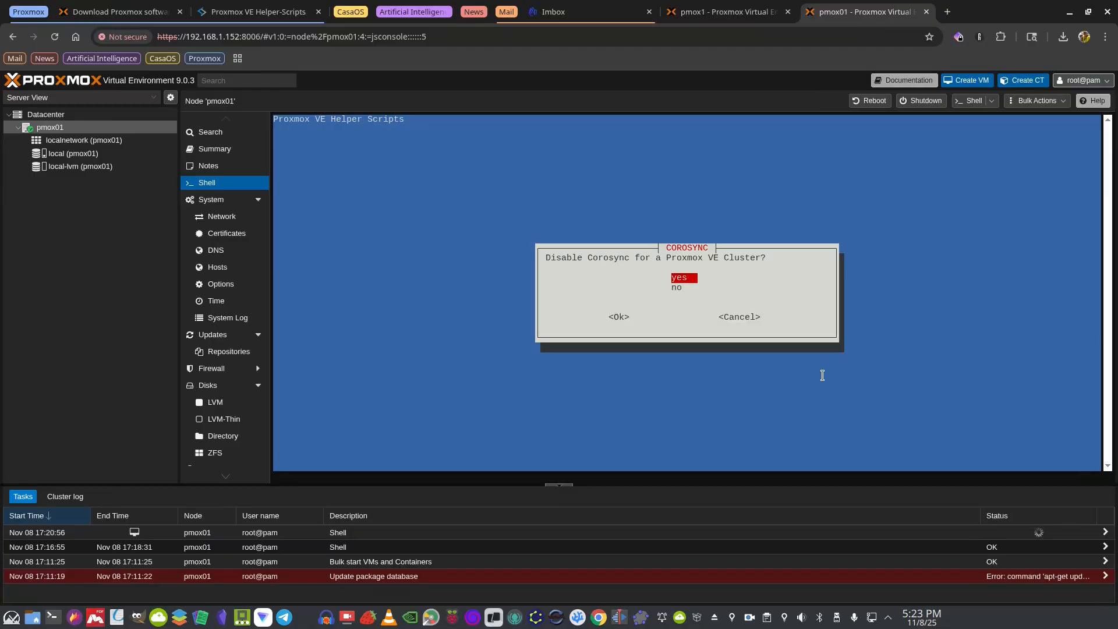
pyautogui.press('Return')
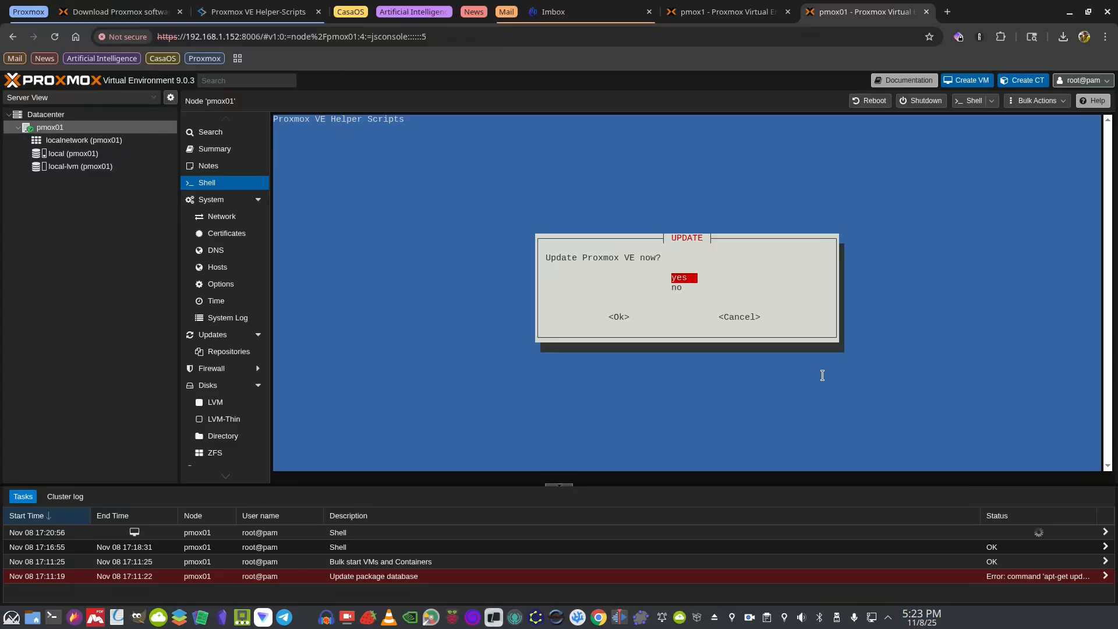
pyautogui.press('Down')
pyautogui.press('Return')
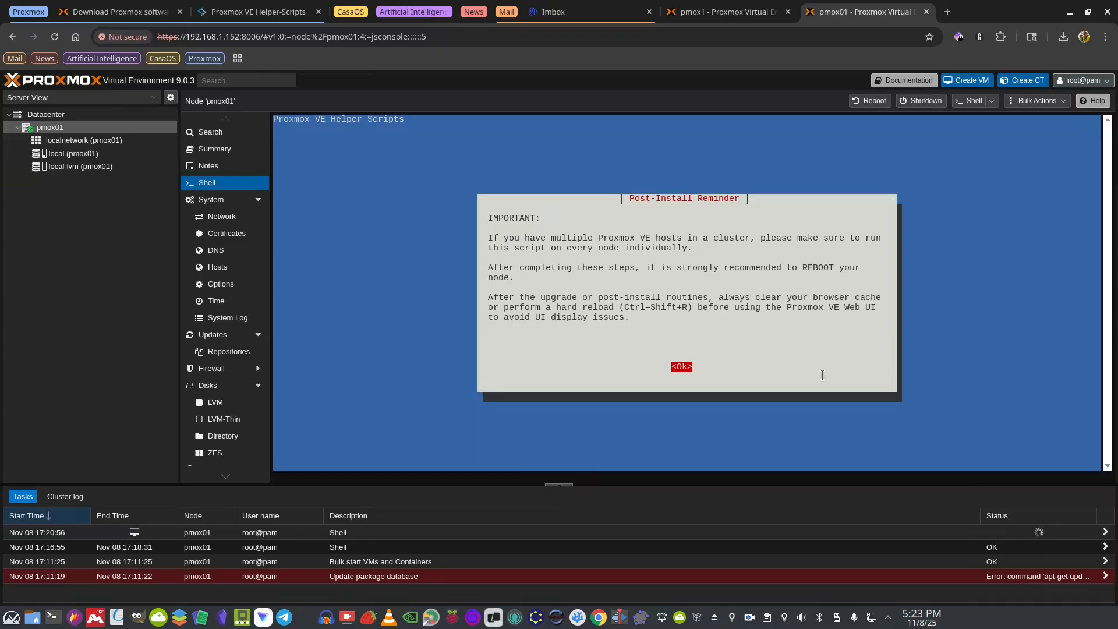
pyautogui.press('Return')
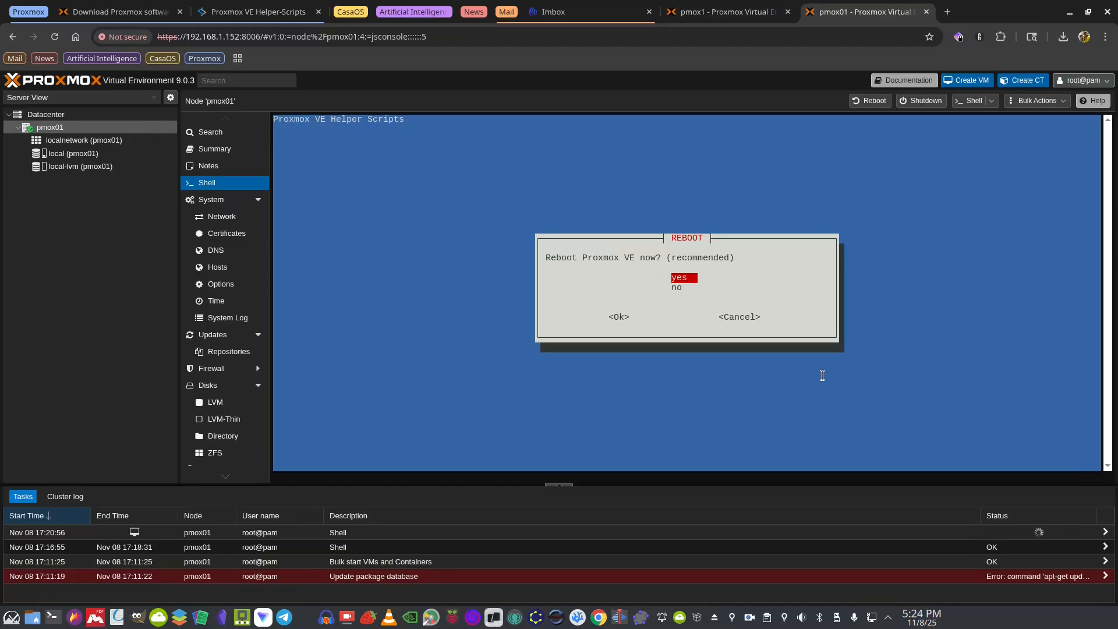
# Confirm the pmox01 reboot and leave full-screen noVNC to see VM 107's login prompt
pyautogui.press('Return')
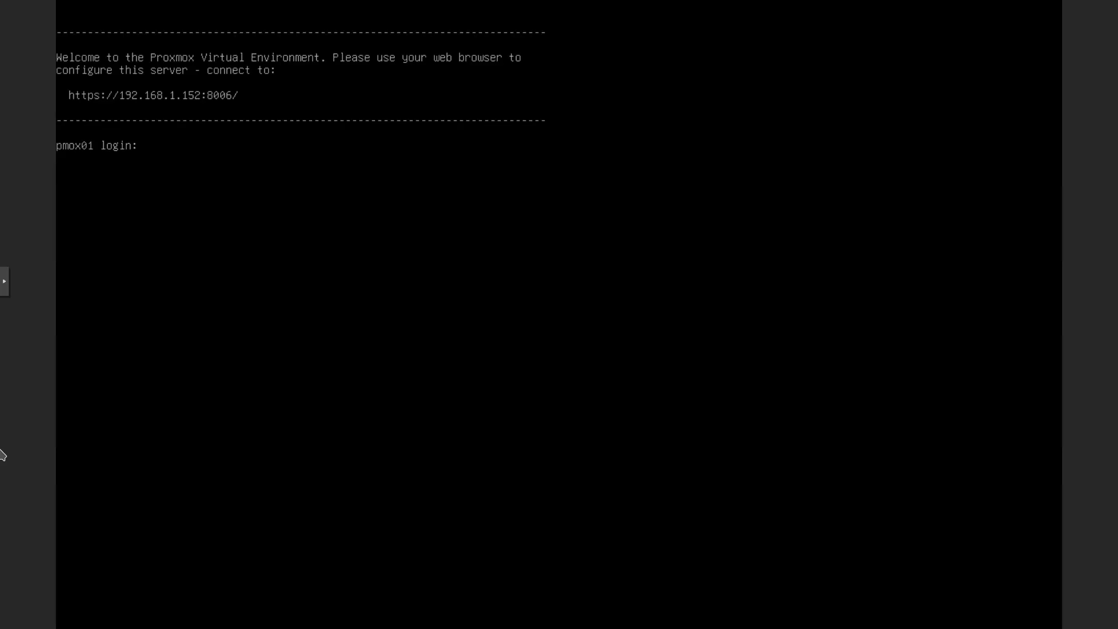
pyautogui.press('Escape')
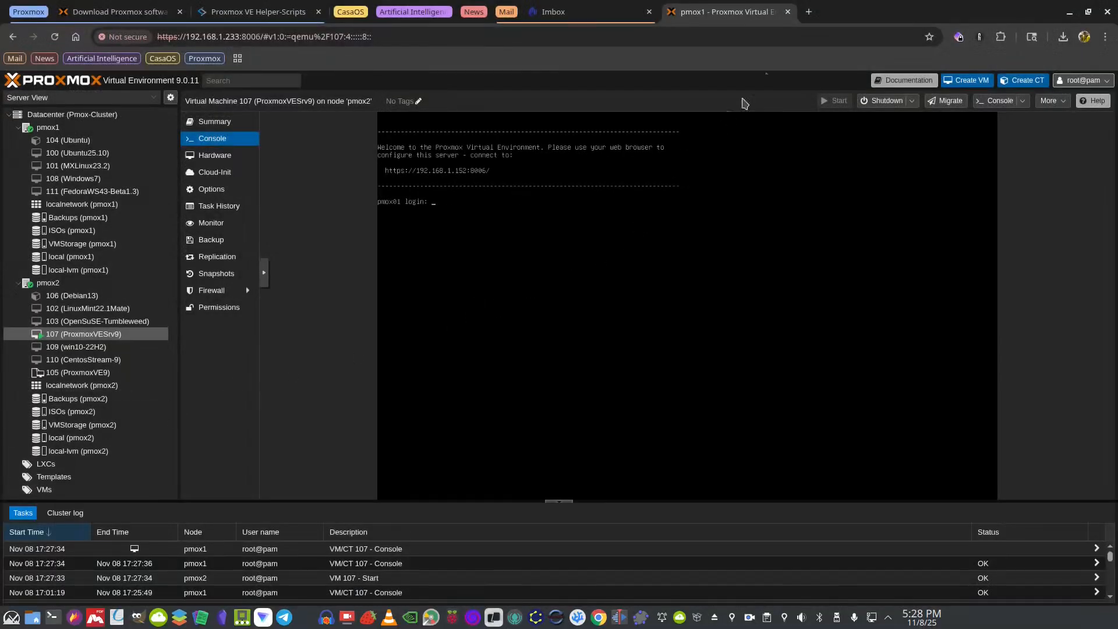
# Load pmox01's web interface at 192.168.1.152:8006 in a new Chrome tab
pyautogui.click(808, 12)
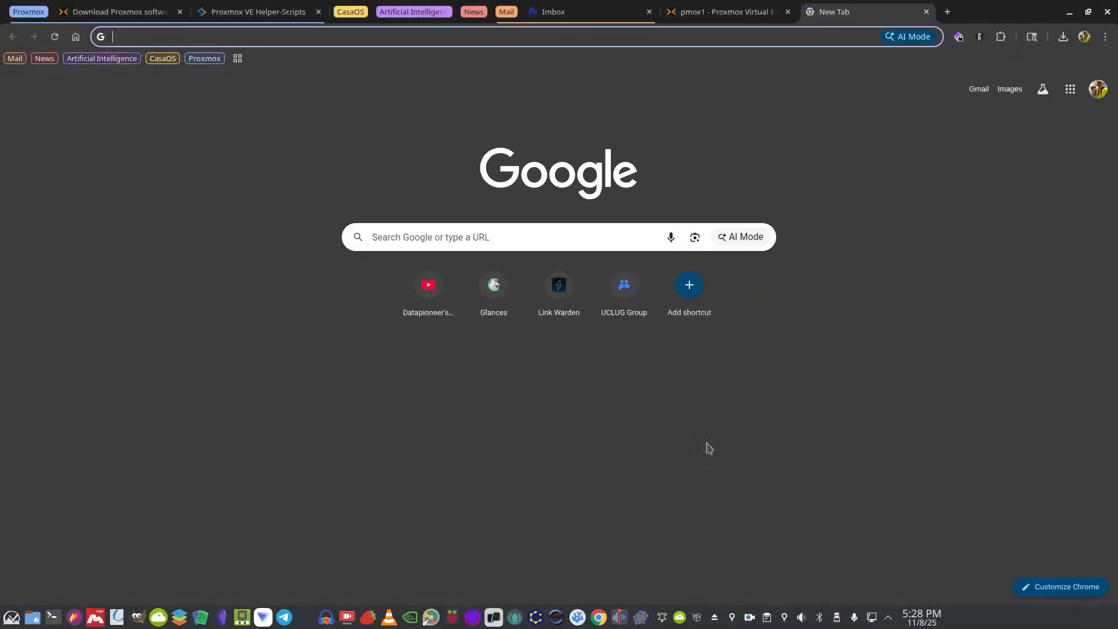
pyautogui.write('1')
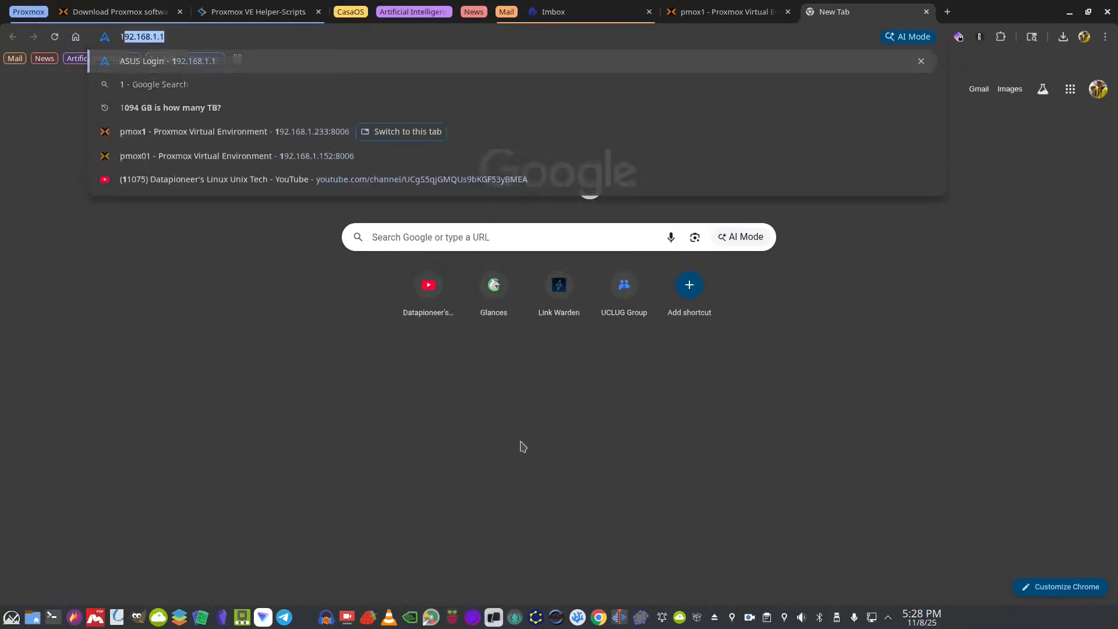
pyautogui.write('92.168.1.152')
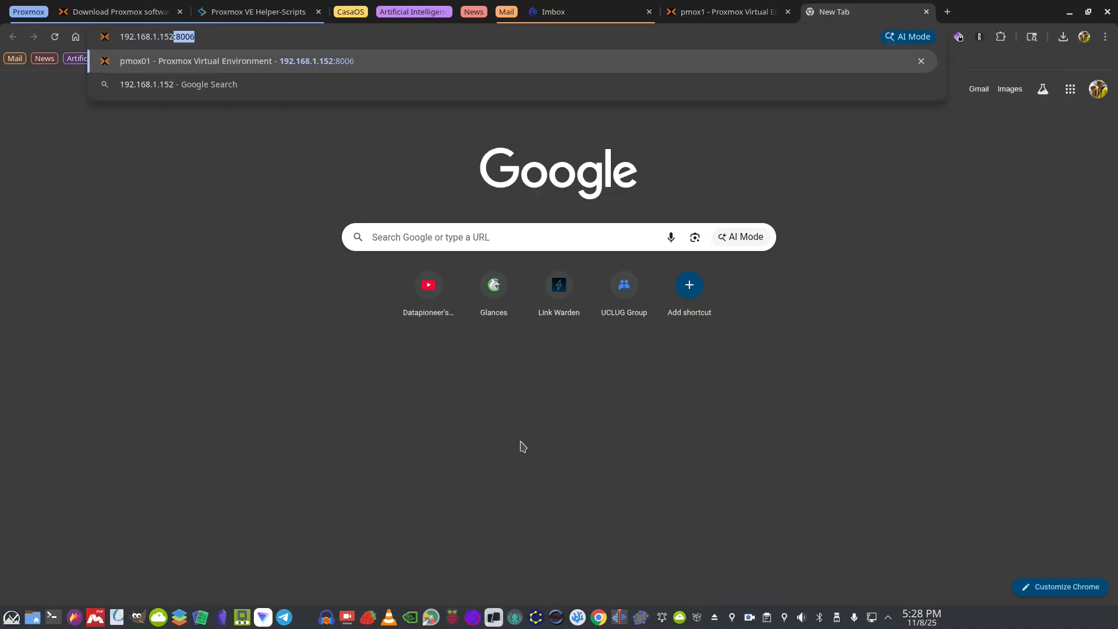
pyautogui.write(':8006')
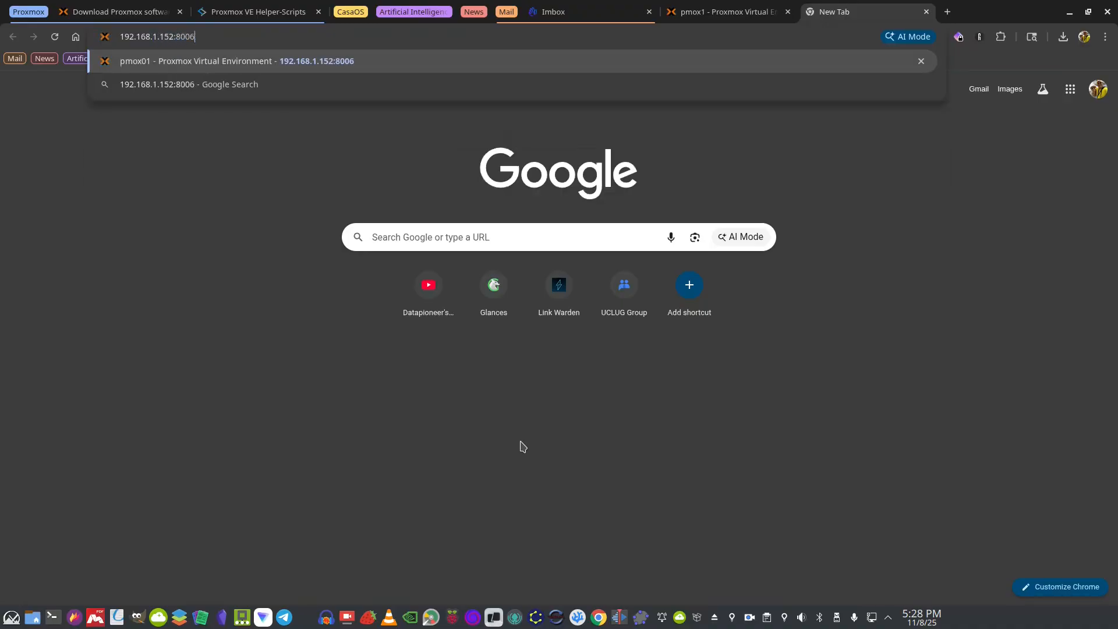
pyautogui.press('Return')
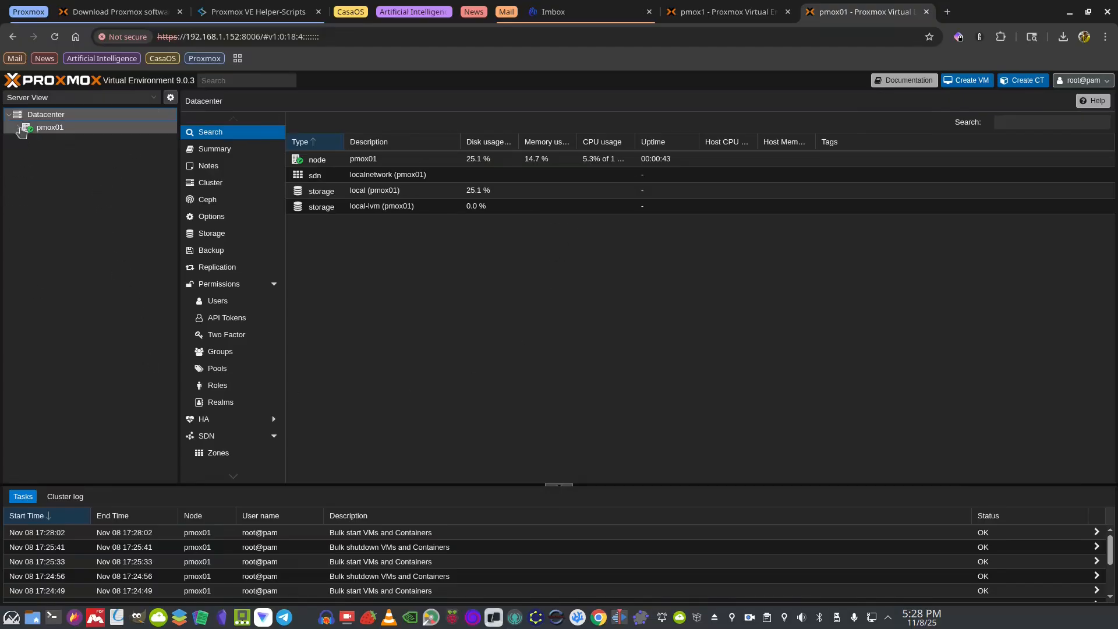
# Select pmox01 in the Server View tree to show localnetwork, local and local-lvm storage
pyautogui.click(19, 129)
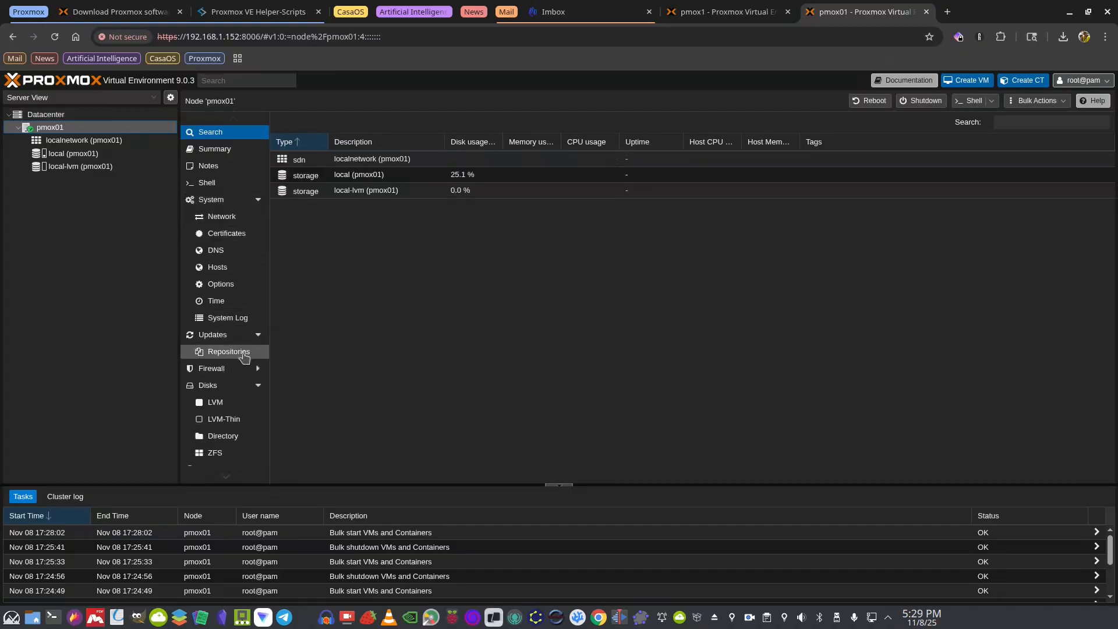
# Compare pmox01's empty firewall rules with its options: firewall enabled, SMURFS and NDP on, nftables off
pyautogui.click(253, 374)
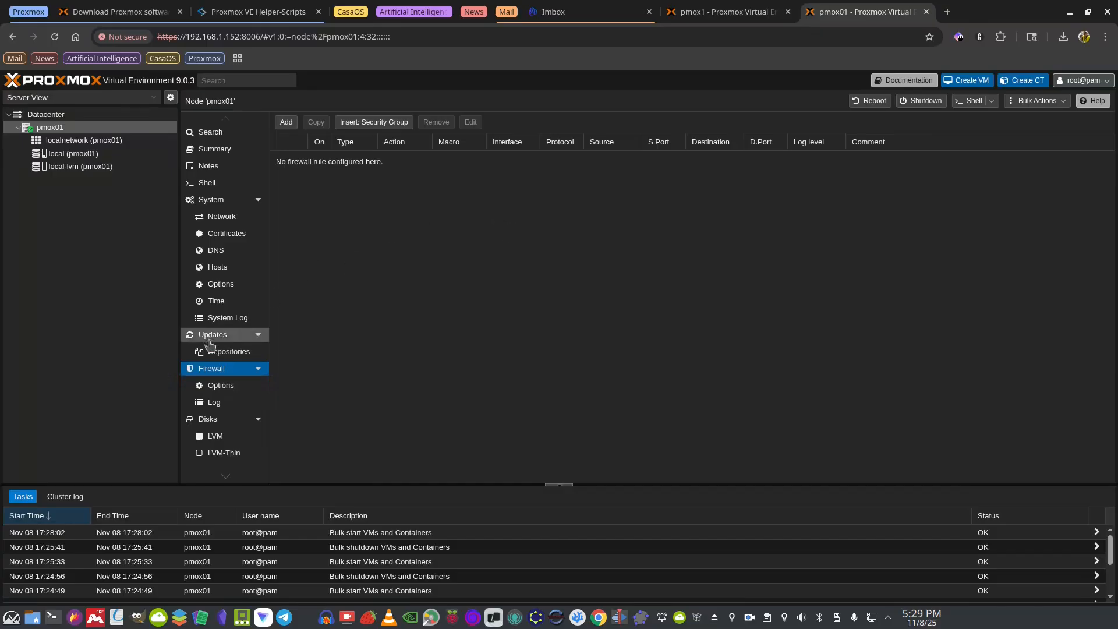
pyautogui.click(220, 385)
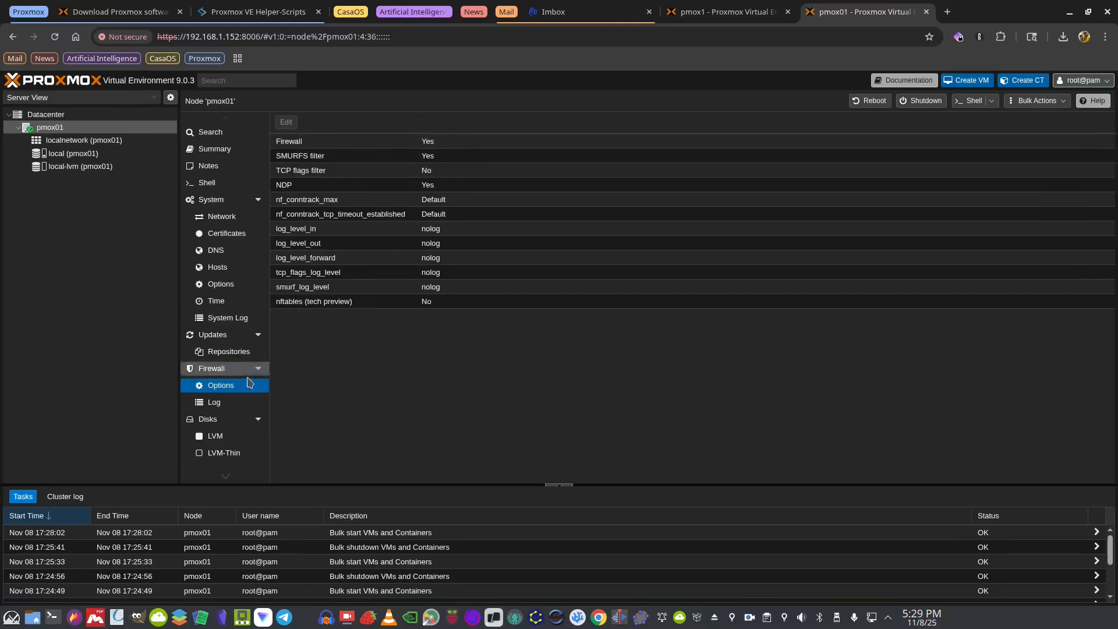
pyautogui.click(210, 370)
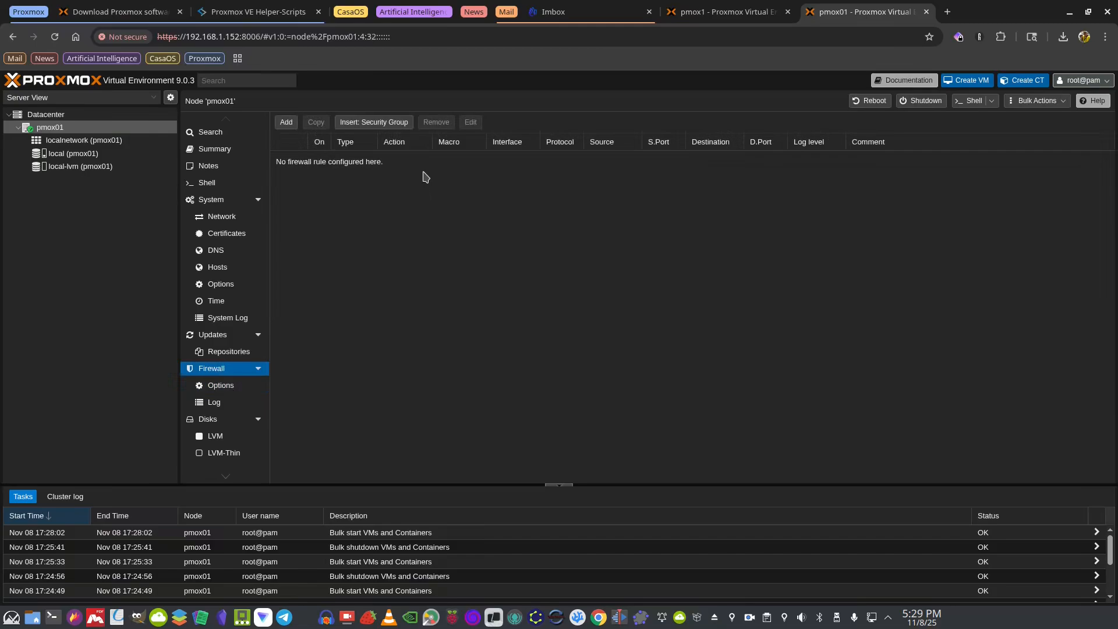
pyautogui.click(212, 387)
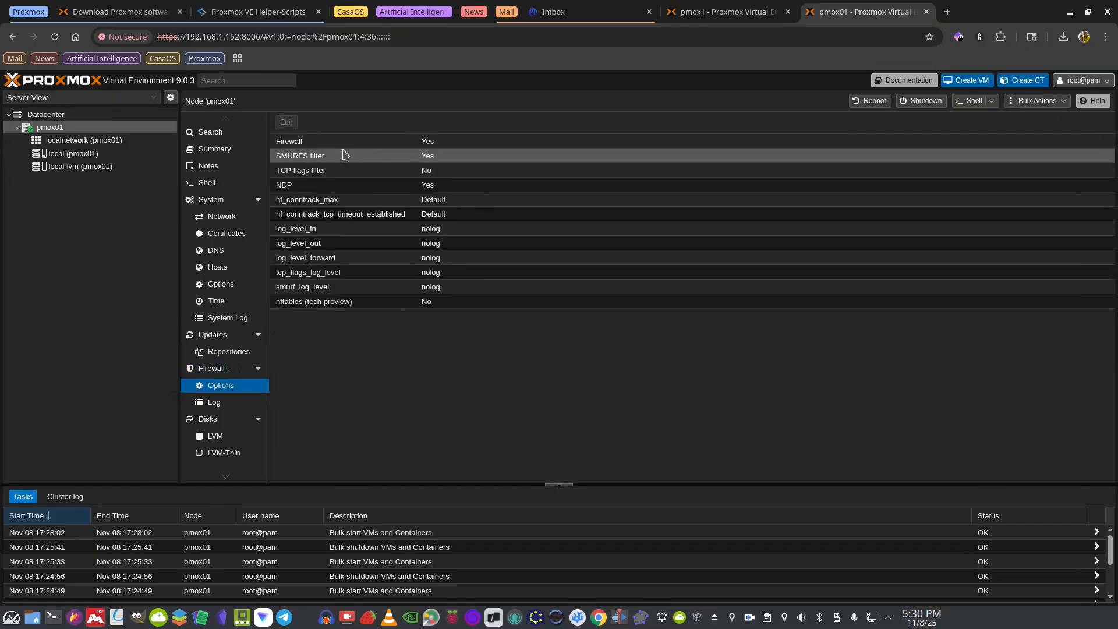